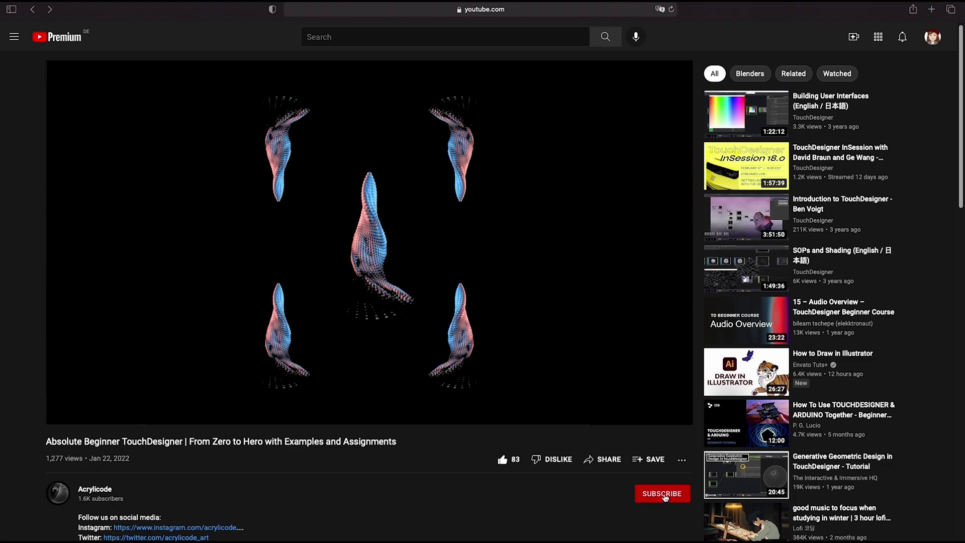
- Subscribe to the Acrylicode channel and open its notification options
{"action": "left_click", "coordinate": [665, 498]}
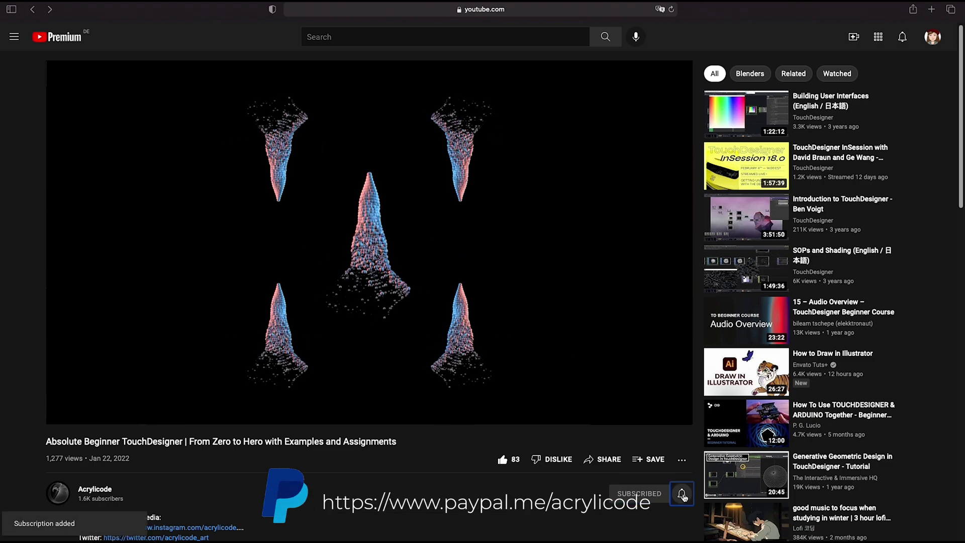
{"action": "left_click", "coordinate": [683, 494]}
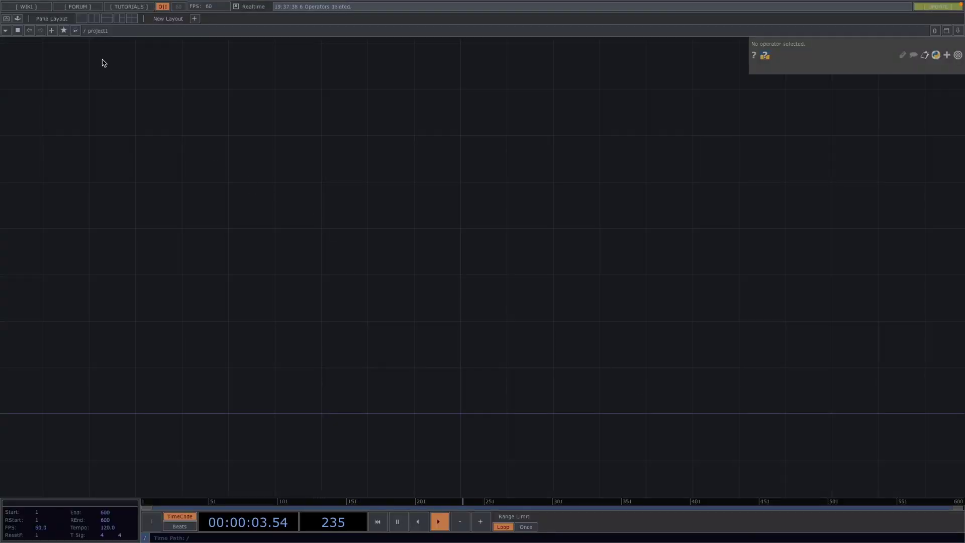
- Switch to TouchDesigner, split the workspace into two side-by-side panes, make the second a TOP Viewer, and widen the network pane
{"action": "left_click", "coordinate": [95, 19]}
{"action": "left_click", "coordinate": [489, 30]}
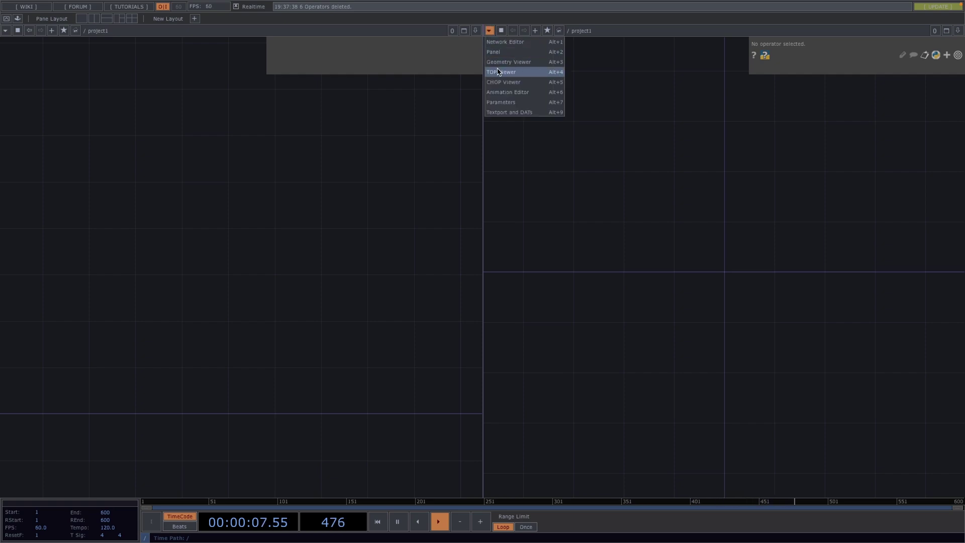
{"action": "left_click", "coordinate": [498, 68]}
{"action": "left_click_drag", "start_coordinate": [482, 110], "coordinate": [646, 116]}
- Turn off the Backdrop TOPs display in the network editor
{"action": "right_click", "coordinate": [415, 223]}
{"action": "mouse_move", "coordinate": [444, 257]}
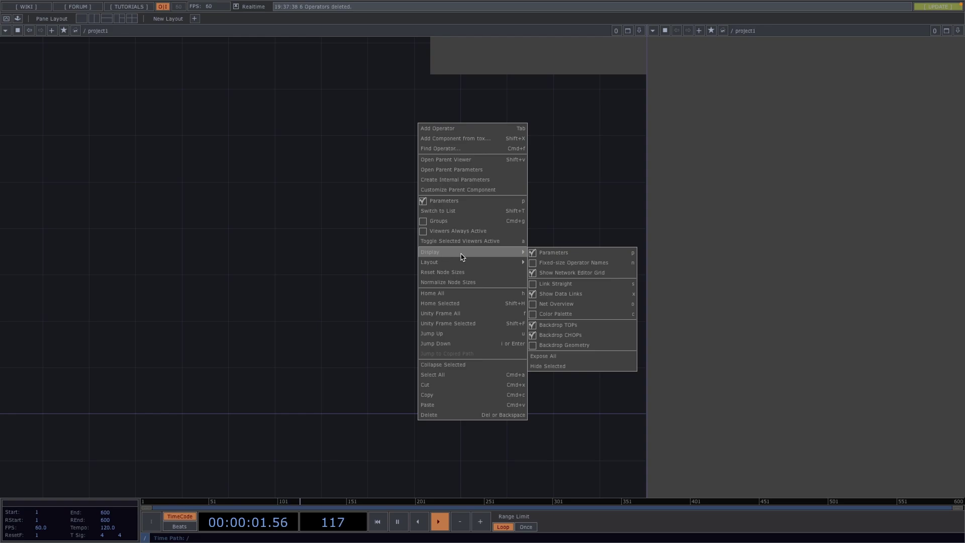
{"action": "left_click", "coordinate": [552, 329]}
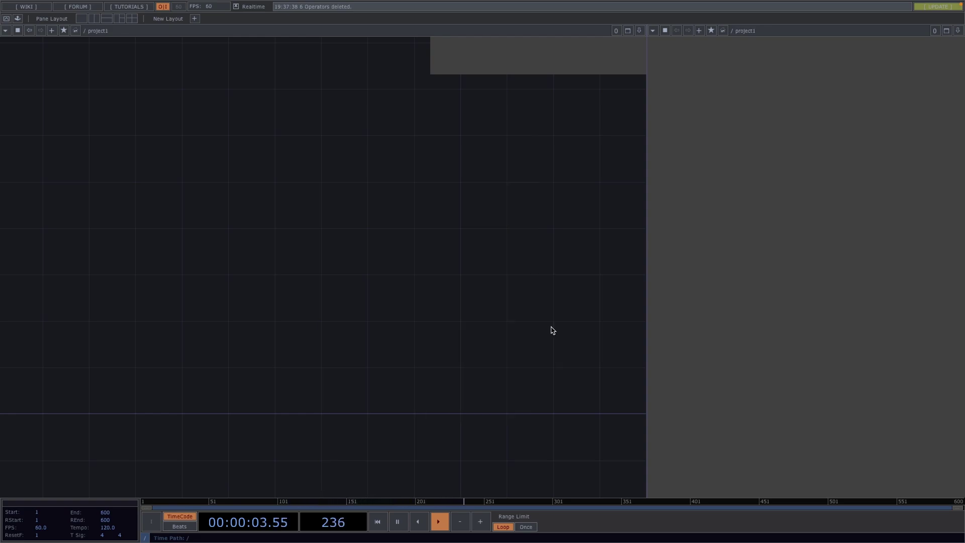
- Add an Out TOP to the network and display its output in the TOP Viewer
{"action": "key", "text": "Tab"}
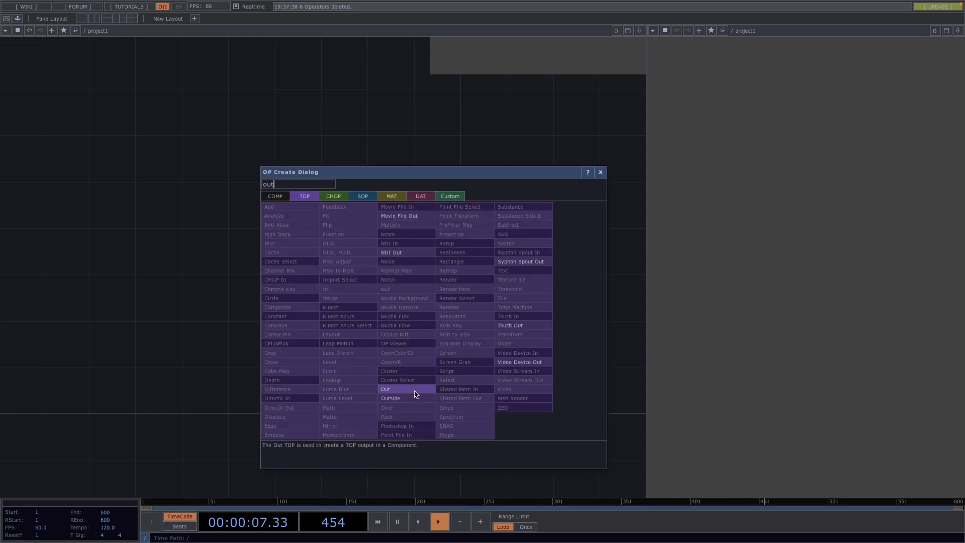
{"action": "left_click", "coordinate": [418, 390]}
{"action": "left_click", "coordinate": [563, 316]}
{"action": "left_click", "coordinate": [567, 318]}
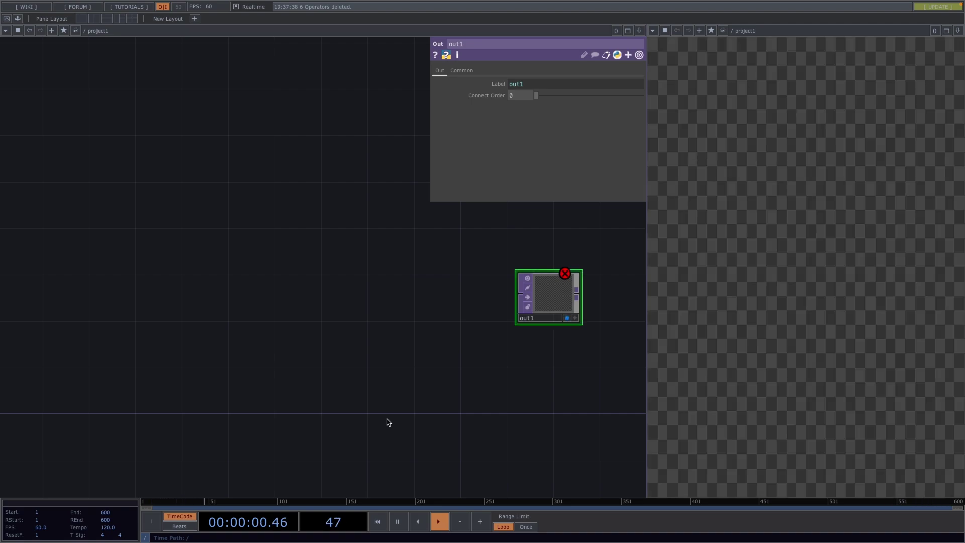
- Add a Sphere SOP to the network, well before the Out operator
{"action": "scroll", "coordinate": [387, 420], "scroll_direction": "down", "scroll_amount": 5}
{"action": "left_click_drag", "start_coordinate": [388, 419], "coordinate": [471, 367]}
{"action": "scroll", "coordinate": [463, 371], "scroll_direction": "down", "scroll_amount": 1}
{"action": "left_click_drag", "start_coordinate": [416, 388], "coordinate": [459, 375]}
{"action": "key", "text": "Tab"}
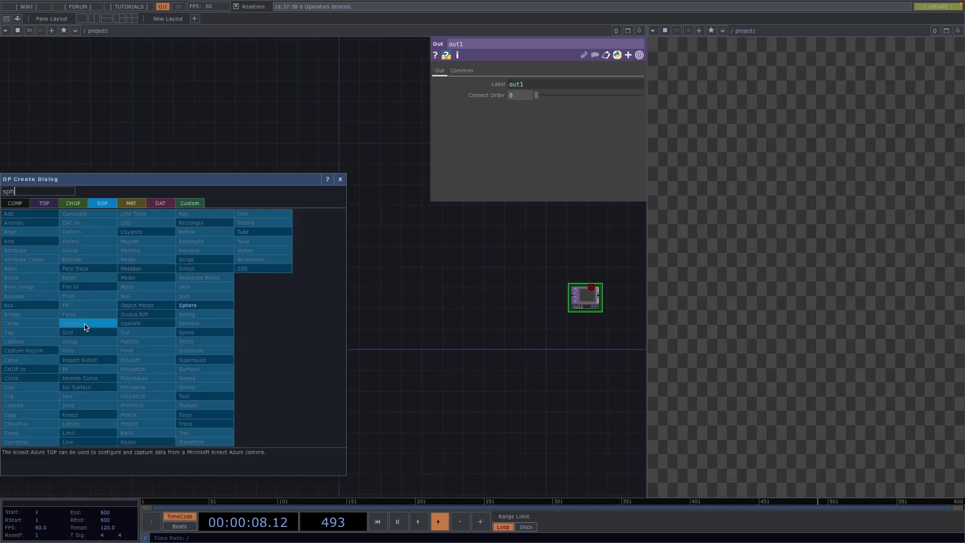
{"action": "left_click", "coordinate": [193, 305]}
{"action": "left_click", "coordinate": [115, 293]}
- Add a Geometry COMP fed by the sphere's output
{"action": "scroll", "coordinate": [115, 294], "scroll_direction": "up", "scroll_amount": 4}
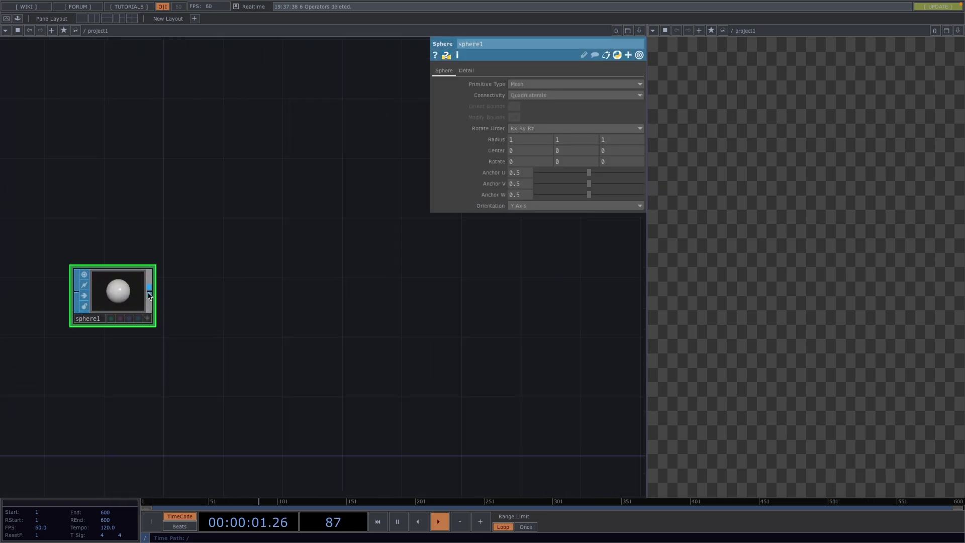
{"action": "key", "text": "Tab"}
{"action": "left_click", "coordinate": [15, 173]}
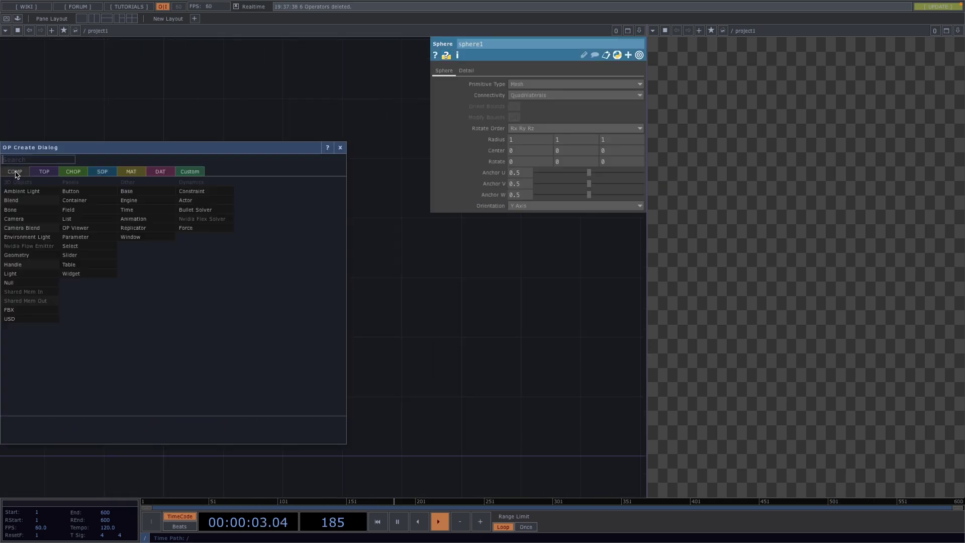
{"action": "left_click", "coordinate": [23, 255]}
{"action": "left_click", "coordinate": [453, 295]}
{"action": "scroll", "coordinate": [215, 368], "scroll_direction": "up", "scroll_amount": 2}
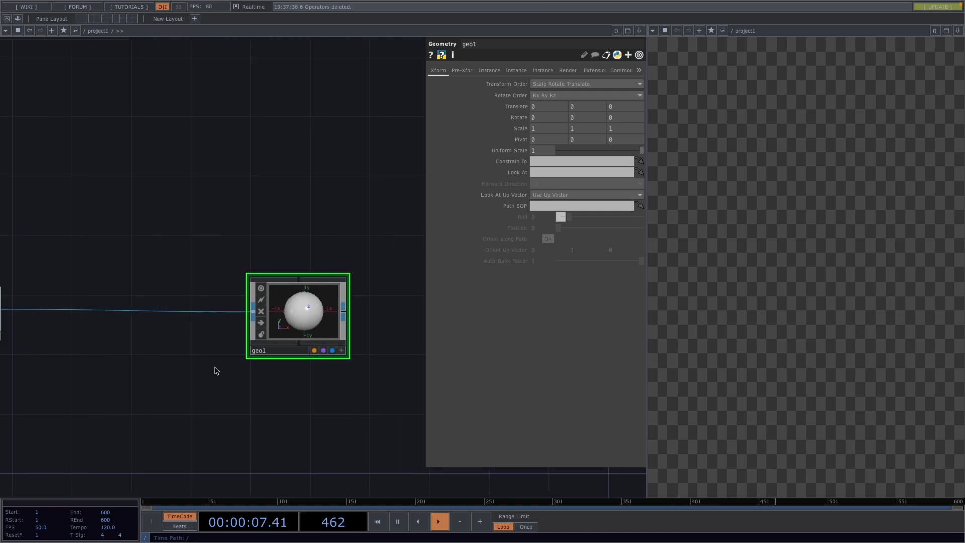
- Add a Camera and a Light component near the geometry
{"action": "scroll", "coordinate": [243, 376], "scroll_direction": "down", "scroll_amount": 3}
{"action": "key", "text": "Tab"}
{"action": "left_click", "coordinate": [85, 304]}
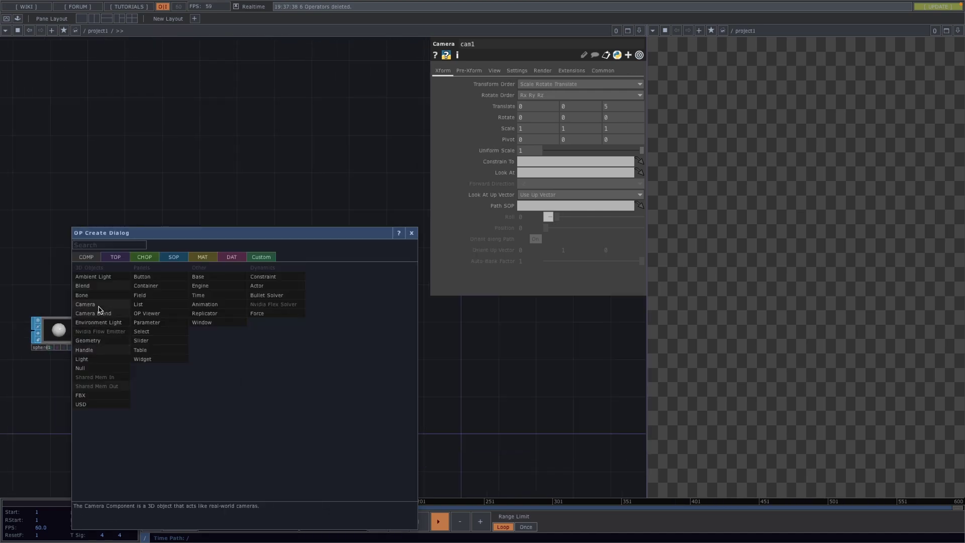
{"action": "left_click", "coordinate": [267, 274]}
{"action": "left_click_drag", "start_coordinate": [279, 365], "coordinate": [366, 281]}
{"action": "left_click_drag", "start_coordinate": [392, 361], "coordinate": [284, 361]}
- Add a Render TOP beside the geometry and connect it to the Out operator
{"action": "key", "text": "Tab"}
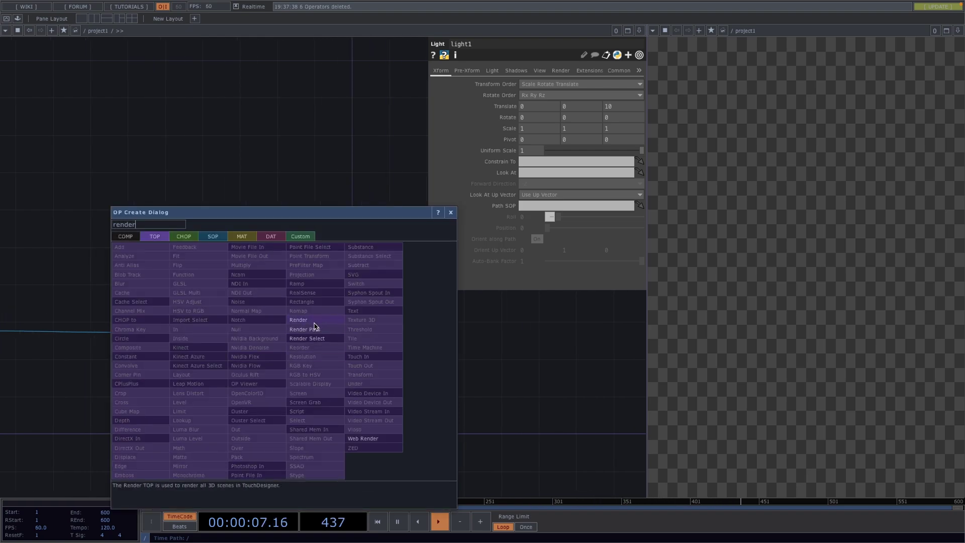
{"action": "left_click", "coordinate": [308, 321]}
{"action": "left_click", "coordinate": [254, 335]}
{"action": "scroll", "coordinate": [254, 335], "scroll_direction": "down", "scroll_amount": 3}
{"action": "left_click_drag", "start_coordinate": [281, 365], "coordinate": [524, 335]}
{"action": "left_click_drag", "start_coordinate": [293, 386], "coordinate": [314, 386]}
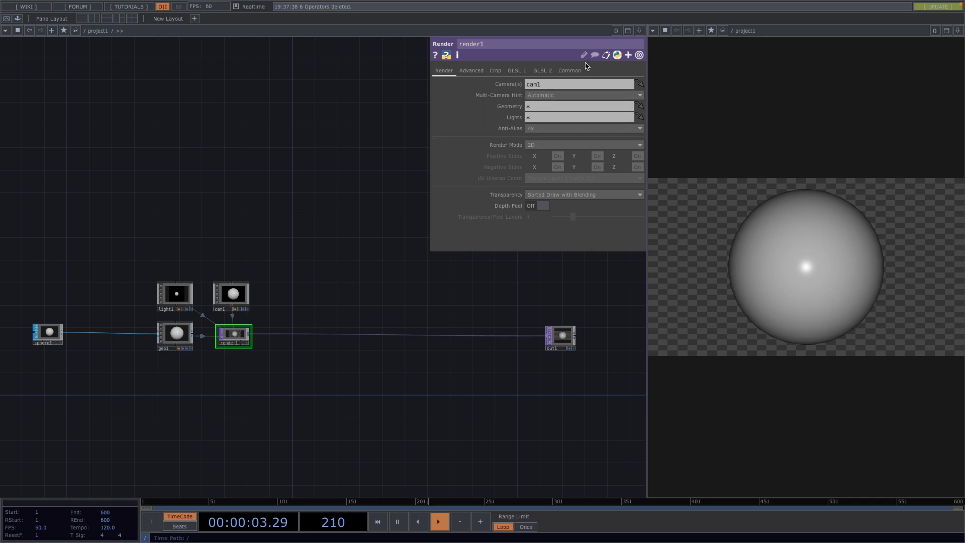
- Set the Render TOP's resolution to 1280 by 1280
{"action": "left_click", "coordinate": [571, 71]}
{"action": "left_click", "coordinate": [607, 87]}
{"action": "type", "text": "1280"}
{"action": "key", "text": "Return"}
- Insert a Transform TOP between the render and the Out operator, compositing over a black background with alpha 1
{"action": "left_click_drag", "start_coordinate": [224, 373], "coordinate": [478, 306]}
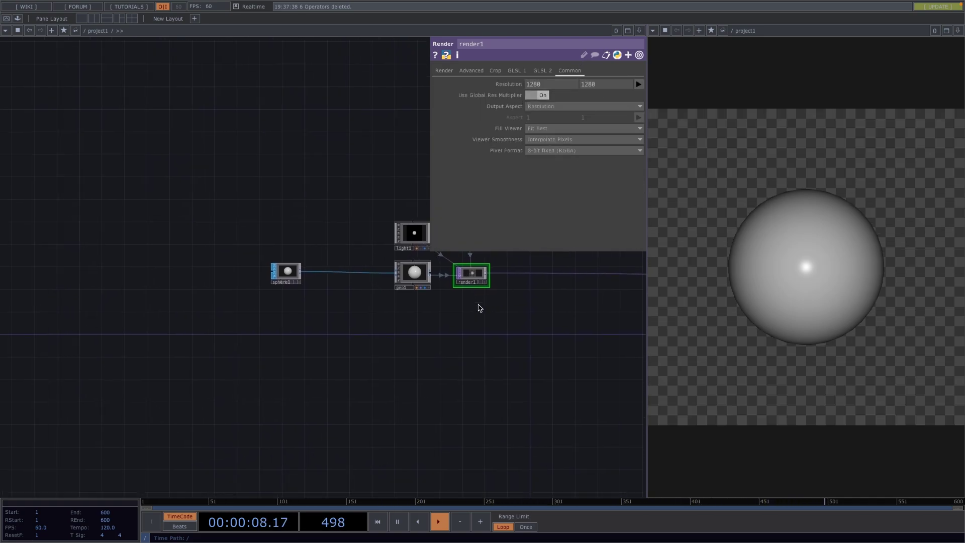
{"action": "scroll", "coordinate": [299, 312], "scroll_direction": "up", "scroll_amount": 3}
{"action": "left_click_drag", "start_coordinate": [412, 308], "coordinate": [0, 341]}
{"action": "left_click_drag", "start_coordinate": [505, 290], "coordinate": [427, 300]}
{"action": "right_click", "coordinate": [492, 294]}
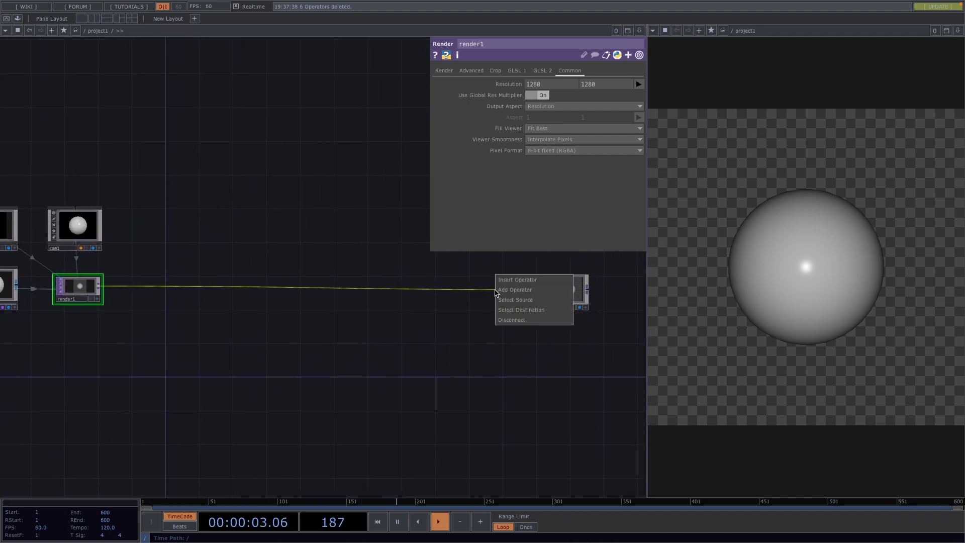
{"action": "left_click", "coordinate": [518, 280]}
{"action": "type", "text": "tra"}
{"action": "left_click", "coordinate": [602, 299]}
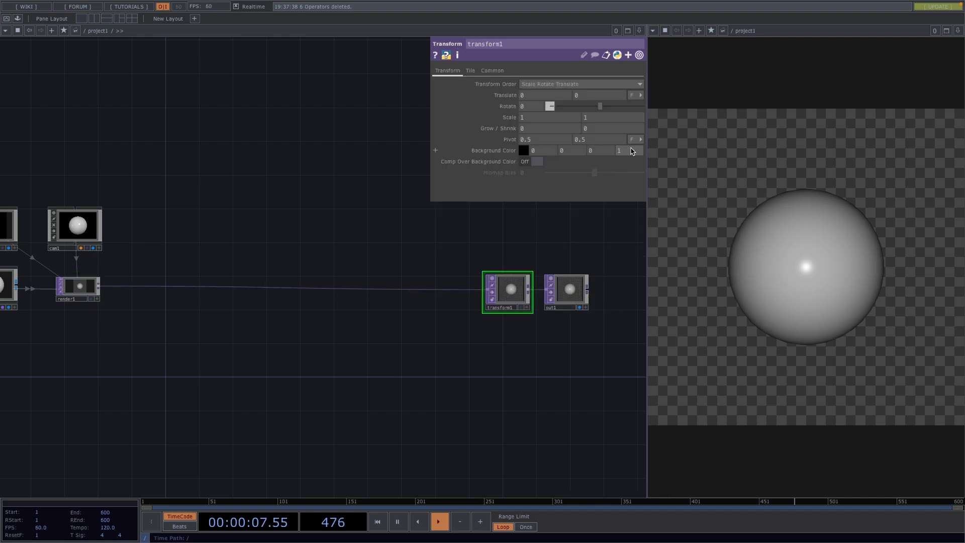
{"action": "left_click", "coordinate": [533, 162]}
- Set the sphere's radius to 0.04 on all three axes
{"action": "scroll", "coordinate": [318, 354], "scroll_direction": "down", "scroll_amount": 2}
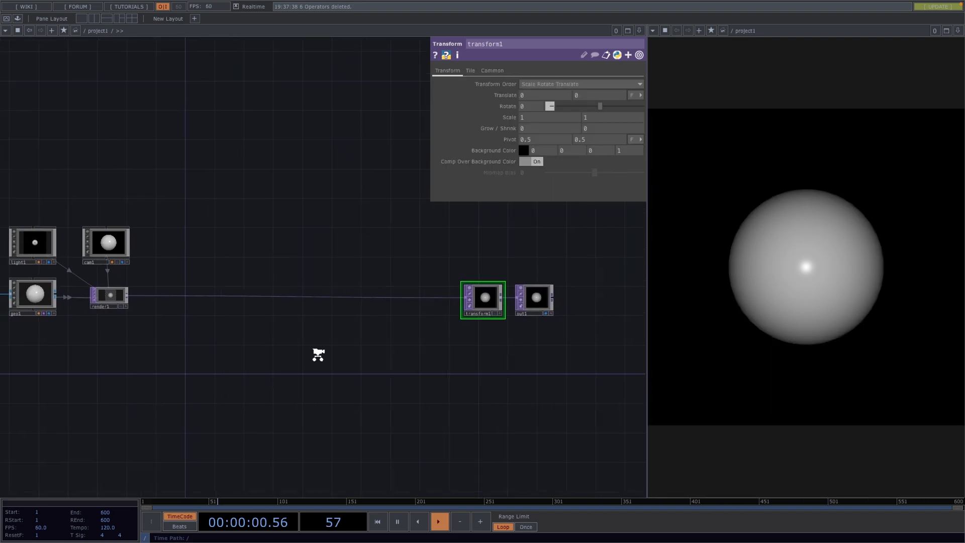
{"action": "left_click_drag", "start_coordinate": [316, 354], "coordinate": [488, 301]}
{"action": "left_click_drag", "start_coordinate": [269, 347], "coordinate": [380, 356]}
{"action": "left_click", "coordinate": [193, 252]}
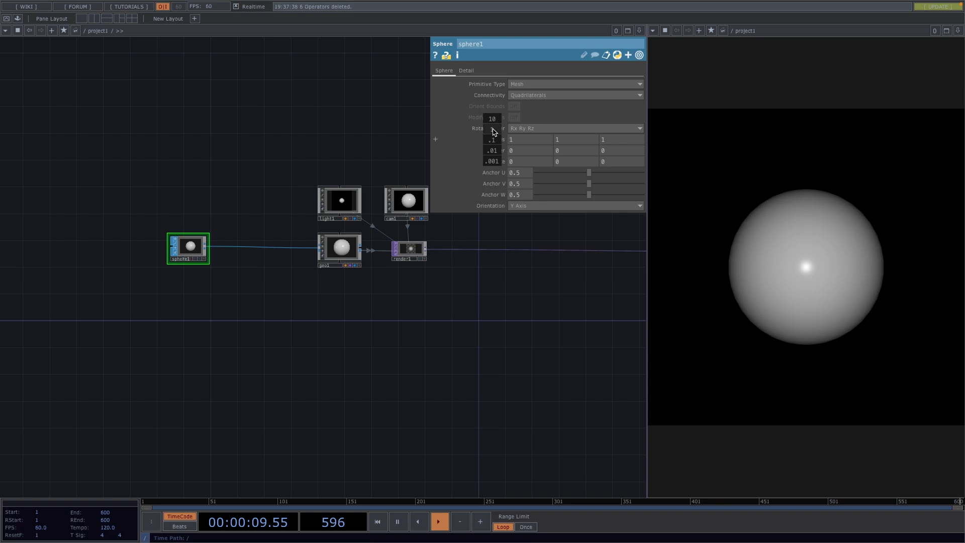
{"action": "mouse_move", "coordinate": [494, 131]}
{"action": "middle_mouse_down"}
{"action": "mouse_move", "coordinate": [505, 150]}
{"action": "mouse_move", "coordinate": [496, 143]}
{"action": "middle_mouse_up"}
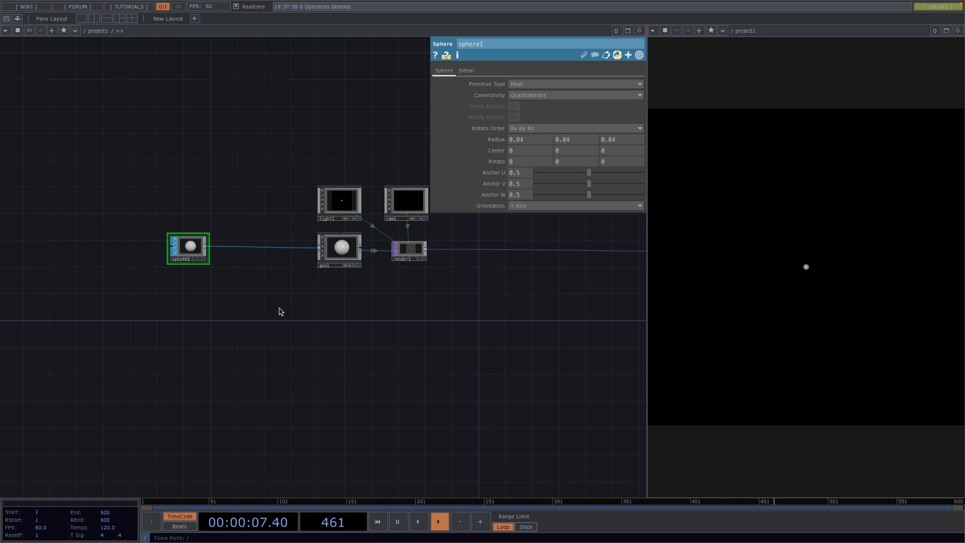
- Add a Tube SOP to the network below the sphere chain
{"action": "scroll", "coordinate": [280, 307], "scroll_direction": "down", "scroll_amount": 1}
{"action": "left_click_drag", "start_coordinate": [301, 342], "coordinate": [414, 289]}
{"action": "scroll", "coordinate": [148, 297], "scroll_direction": "up", "scroll_amount": 2}
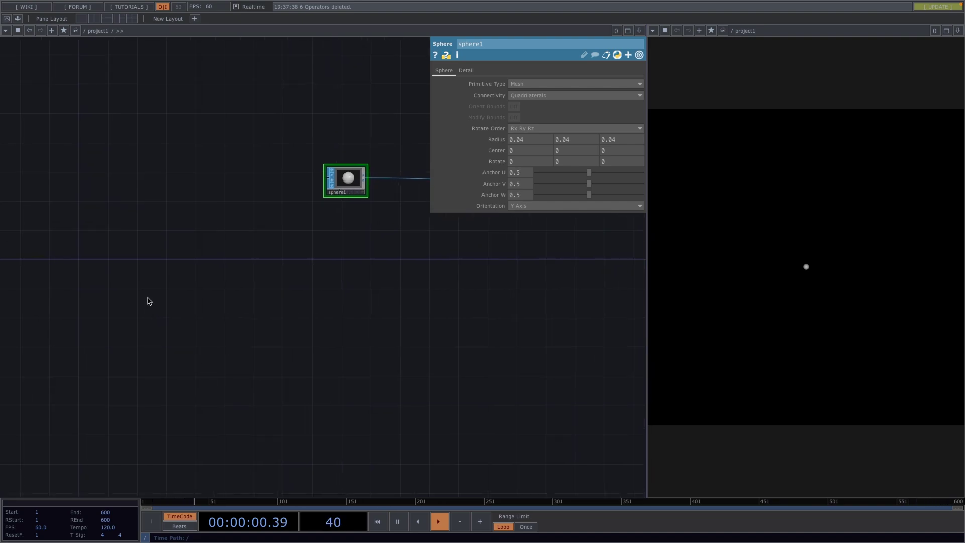
{"action": "key", "text": "Tab"}
{"action": "key", "text": "Tab"}
{"action": "type", "text": "tub"}
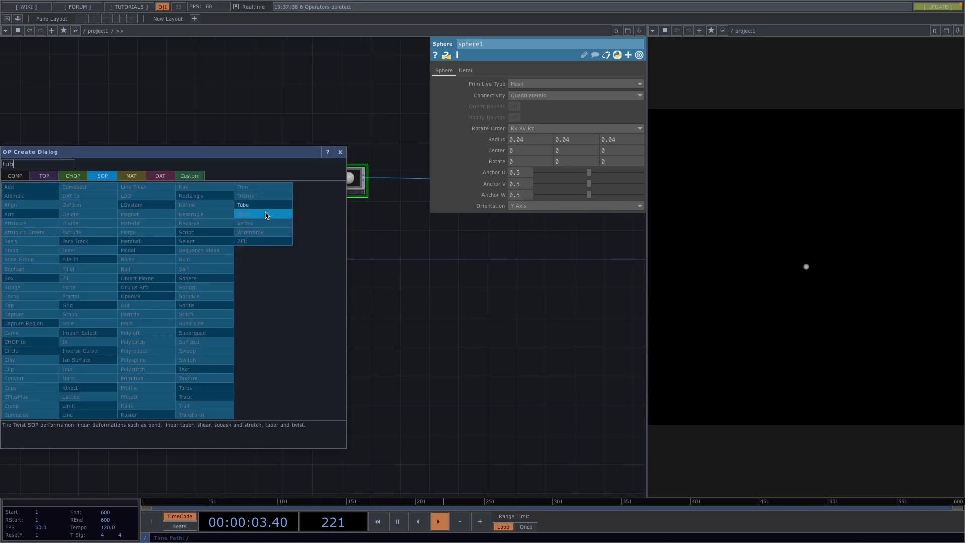
{"action": "left_click", "coordinate": [243, 204]}
{"action": "left_click", "coordinate": [120, 326]}
- Append a Null SOP to the tube's output, placed below the geometry component
{"action": "right_click", "coordinate": [139, 326]}
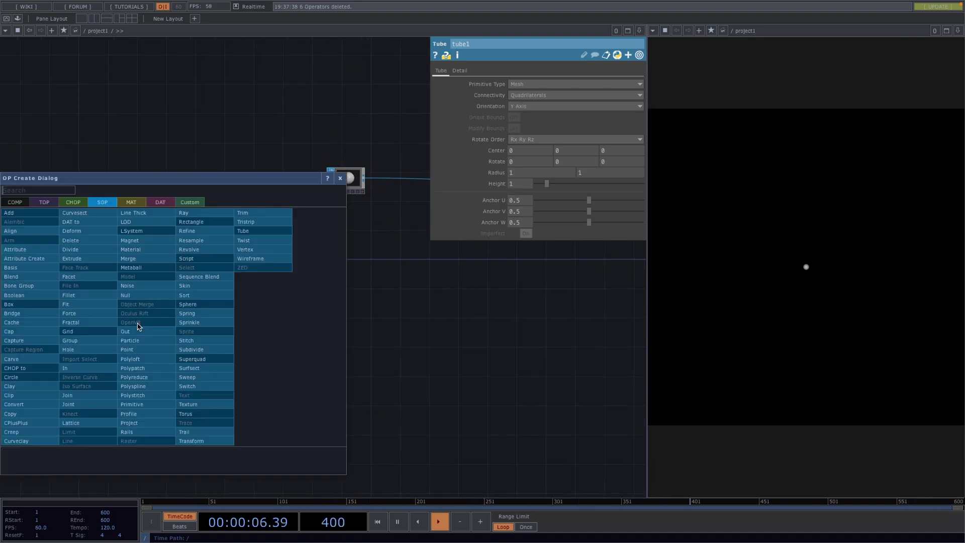
{"action": "left_click", "coordinate": [146, 303]}
{"action": "left_click", "coordinate": [552, 329]}
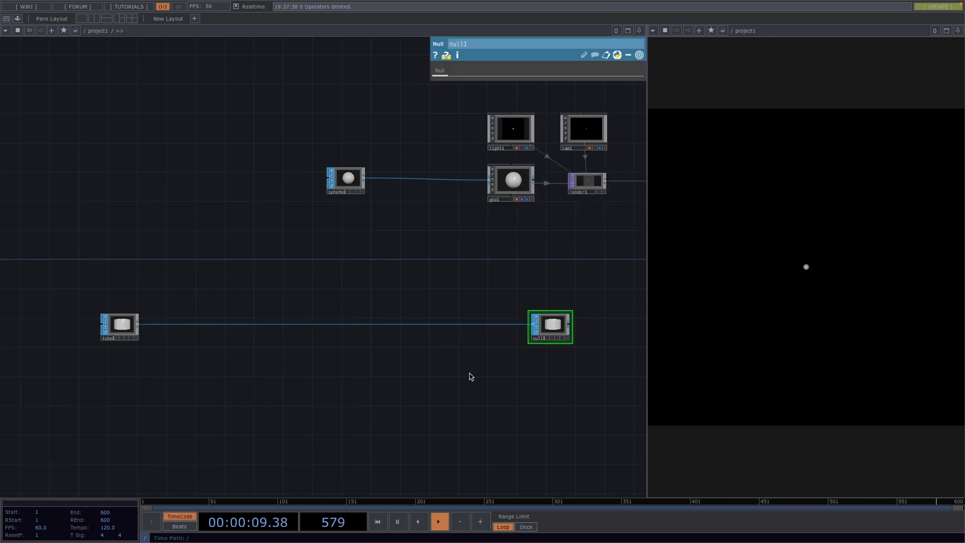
- Color the tube's null node red and rename it postiion
{"action": "left_click_drag", "start_coordinate": [469, 374], "coordinate": [439, 373]}
{"action": "left_click_drag", "start_coordinate": [514, 328], "coordinate": [477, 326]}
{"action": "key", "text": "c"}
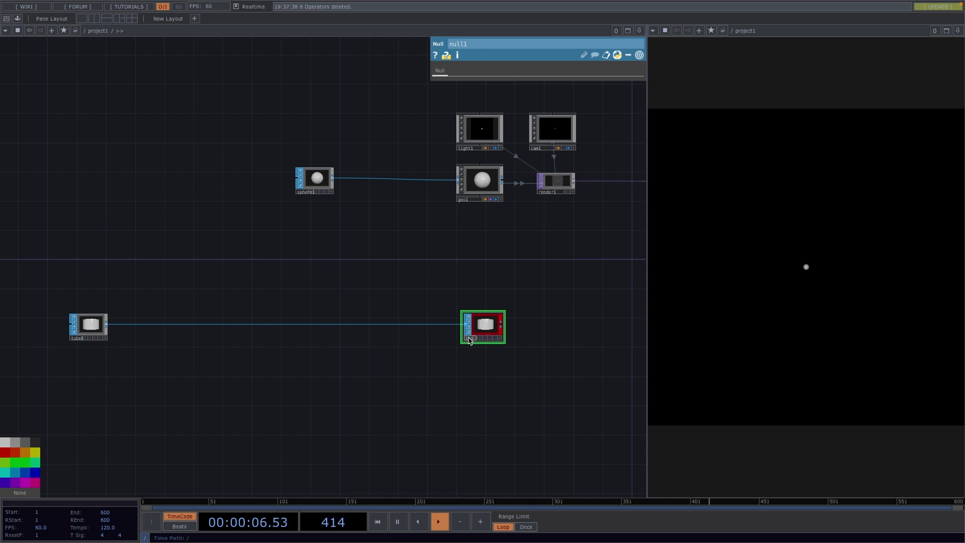
{"action": "scroll", "coordinate": [481, 354], "scroll_direction": "up", "scroll_amount": 2}
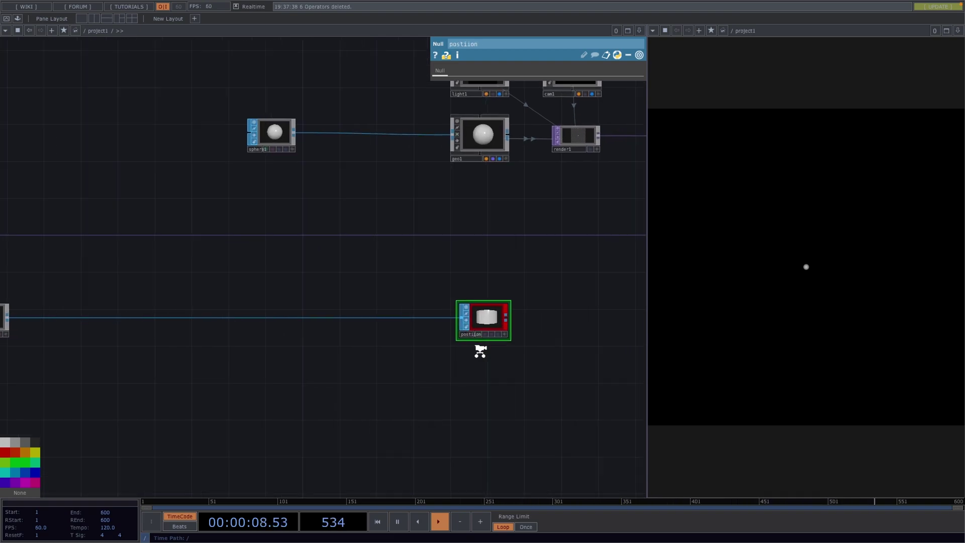
- Enable instancing on the geometry component and assign the postiion null as its Translate OP
{"action": "left_click", "coordinate": [475, 132]}
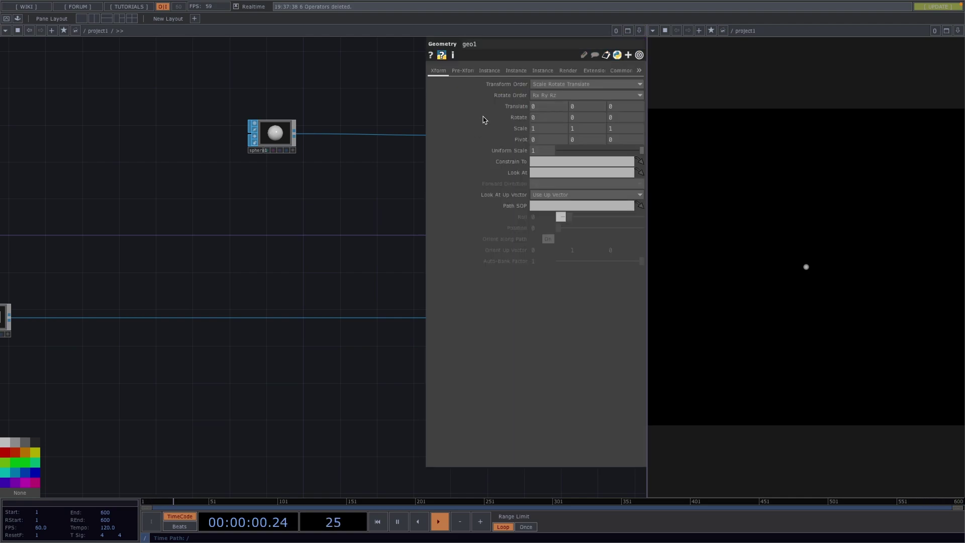
{"action": "left_click", "coordinate": [490, 71]}
{"action": "left_click_drag", "start_coordinate": [381, 204], "coordinate": [129, 201]}
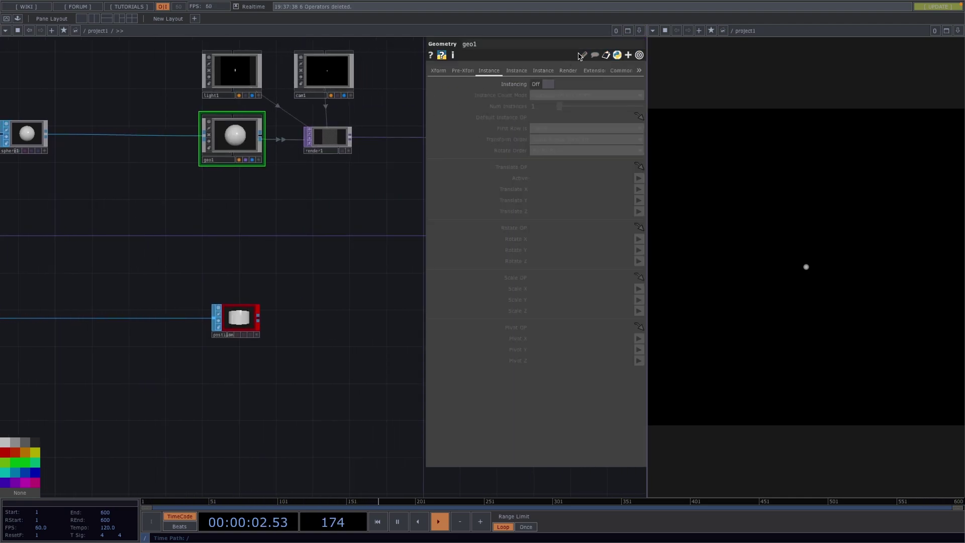
{"action": "left_click", "coordinate": [543, 85]}
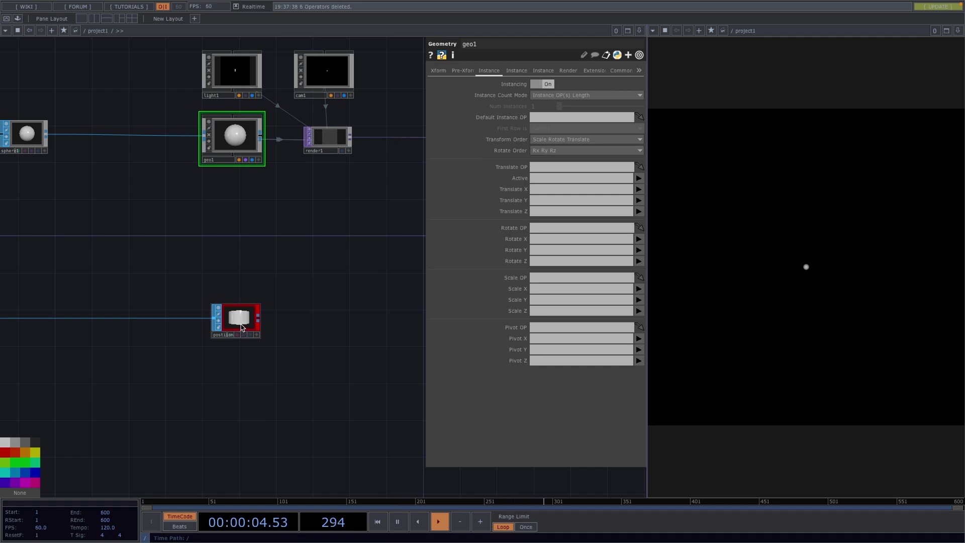
{"action": "left_click_drag", "start_coordinate": [242, 327], "coordinate": [481, 214]}
{"action": "left_click_drag", "start_coordinate": [535, 170], "coordinate": [536, 169]}
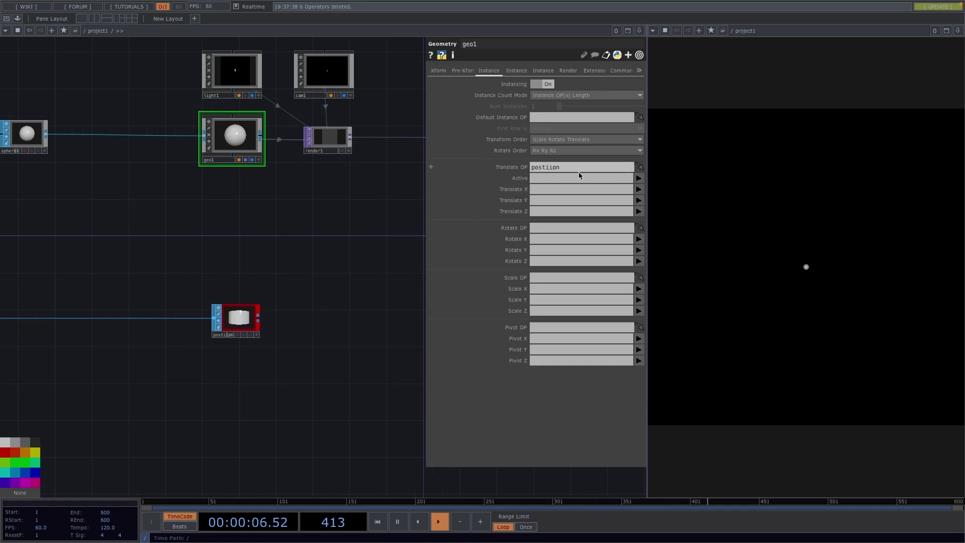
- Map the instance Translate X, Y and Z to P(0), P(1) and P(2)
{"action": "left_click", "coordinate": [638, 189]}
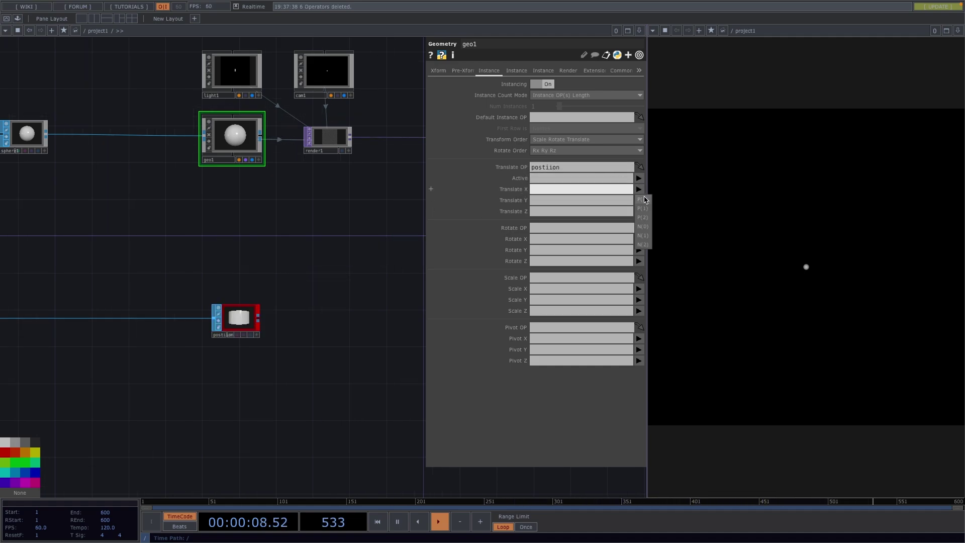
{"action": "left_click", "coordinate": [645, 199]}
{"action": "left_click", "coordinate": [638, 200]}
{"action": "left_click", "coordinate": [642, 219]}
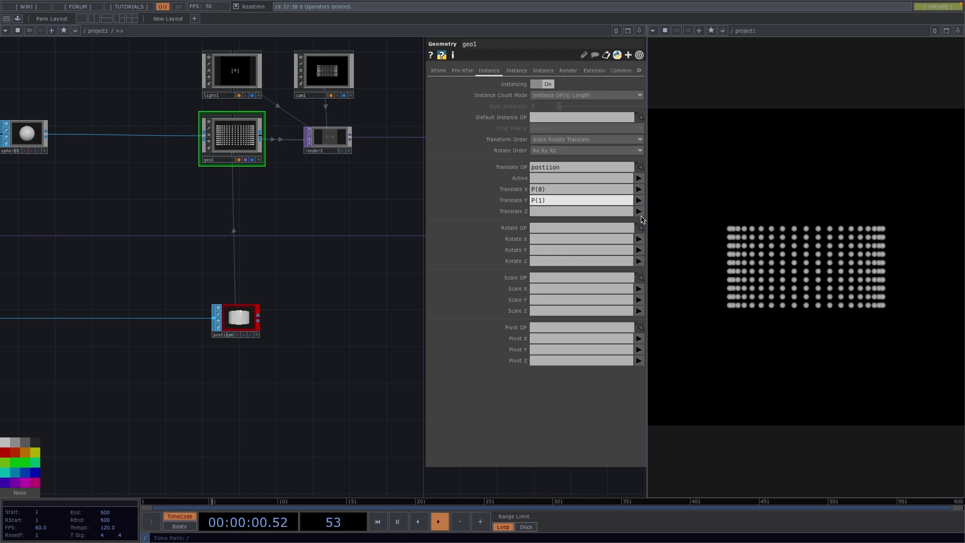
{"action": "left_click", "coordinate": [638, 211]}
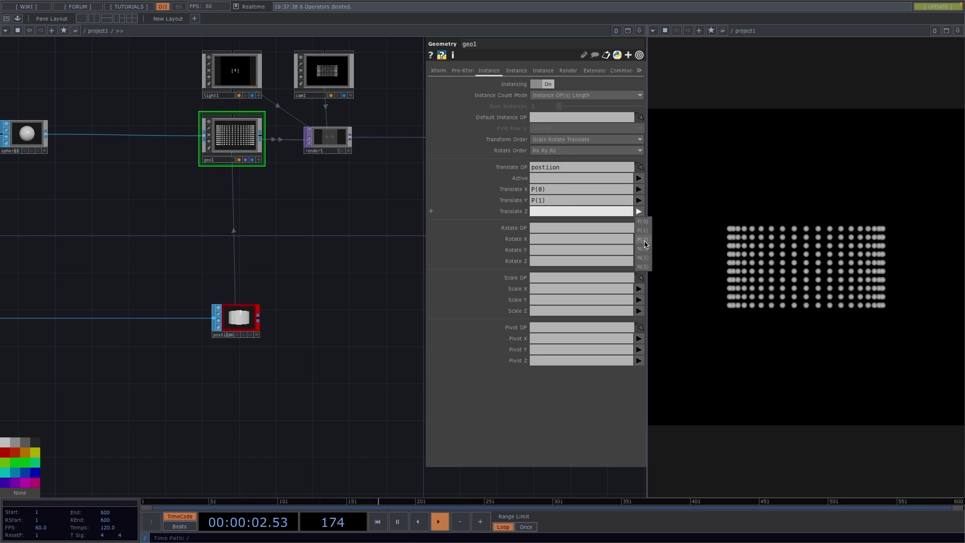
{"action": "left_click", "coordinate": [642, 239]}
- Set the tube's height to 3.11, its radii to 0.2 and 0.5, and both its rows and columns to 50
{"action": "left_click_drag", "start_coordinate": [260, 413], "coordinate": [410, 390]}
{"action": "key", "text": "p"}
{"action": "left_click_drag", "start_coordinate": [237, 401], "coordinate": [379, 405]}
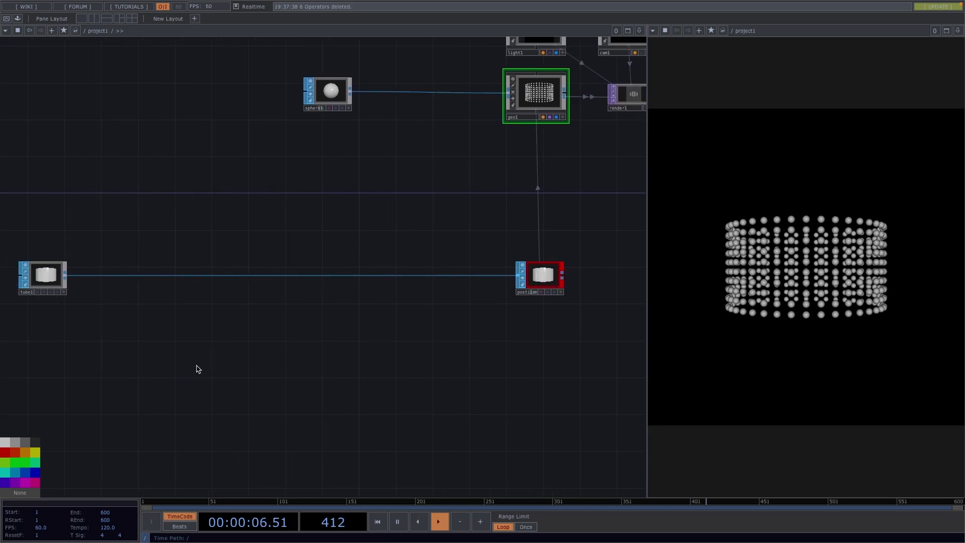
{"action": "left_click_drag", "start_coordinate": [198, 368], "coordinate": [232, 371]}
{"action": "scroll", "coordinate": [180, 325], "scroll_direction": "up", "scroll_amount": 4}
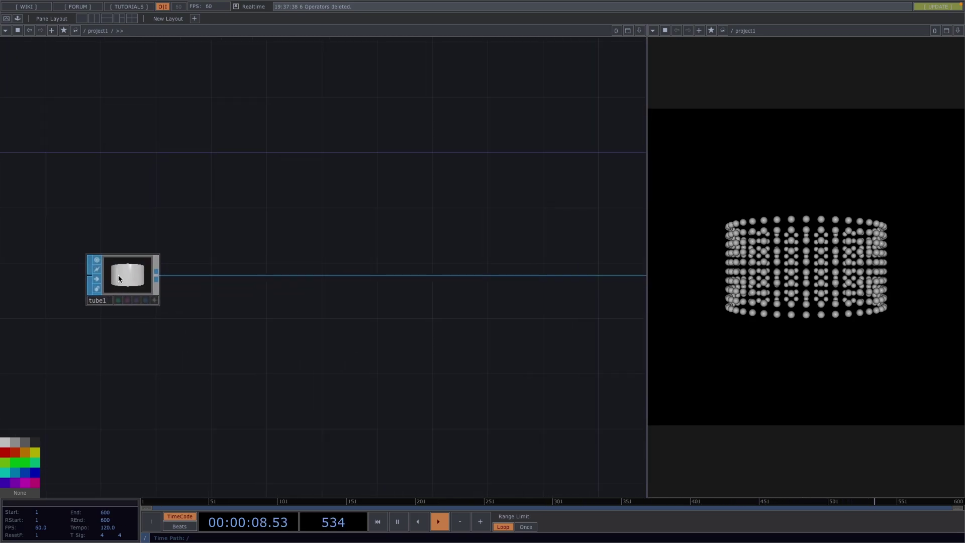
{"action": "key", "text": "p"}
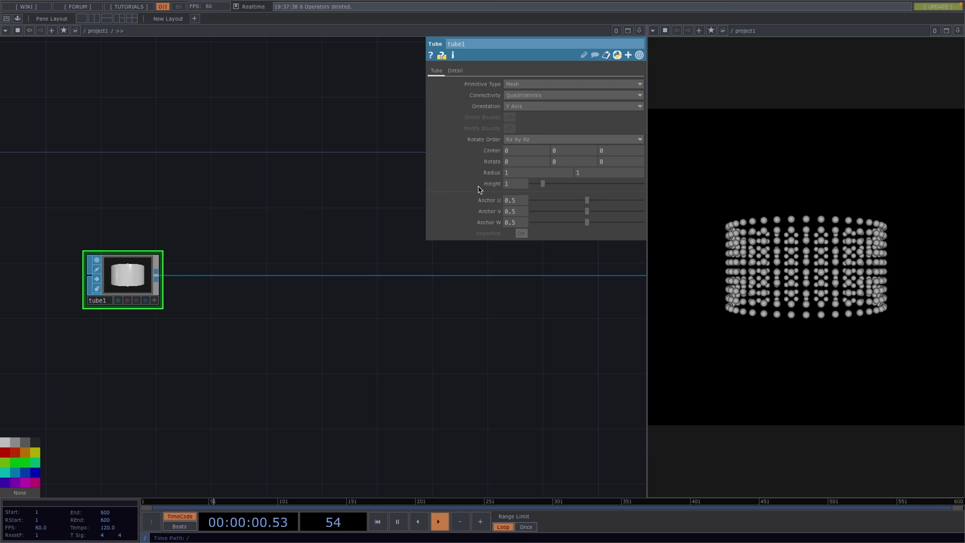
{"action": "left_click_drag", "start_coordinate": [543, 184], "coordinate": [569, 182]}
{"action": "middle_click_drag", "start_coordinate": [562, 174], "coordinate": [556, 156]}
{"action": "middle_click_drag", "start_coordinate": [622, 175], "coordinate": [617, 154]}
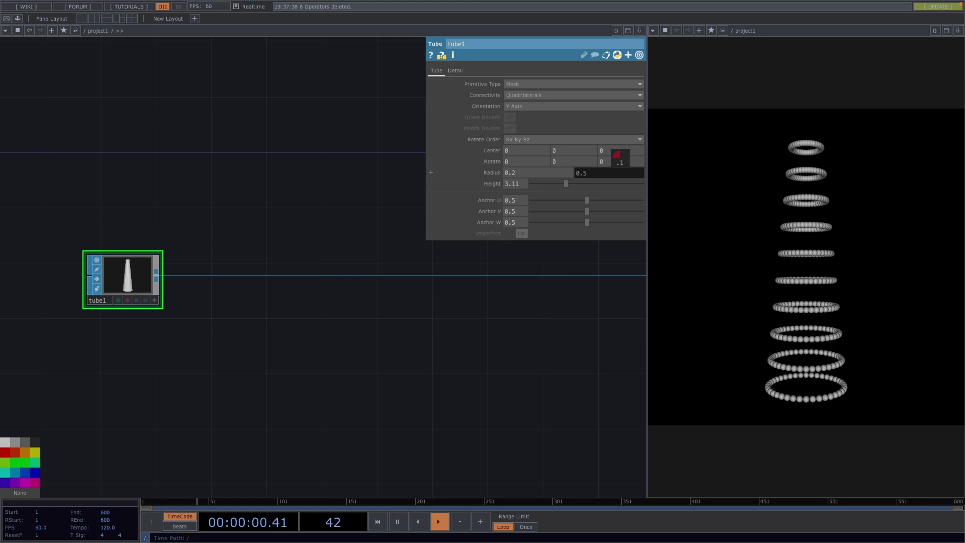
{"action": "left_click", "coordinate": [456, 71]}
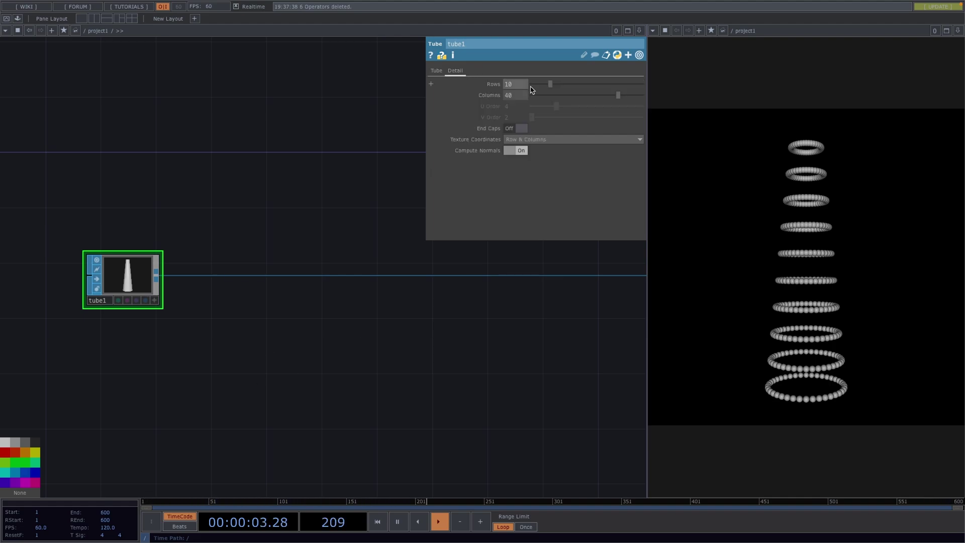
{"action": "left_click_drag", "start_coordinate": [550, 84], "coordinate": [681, 97]}
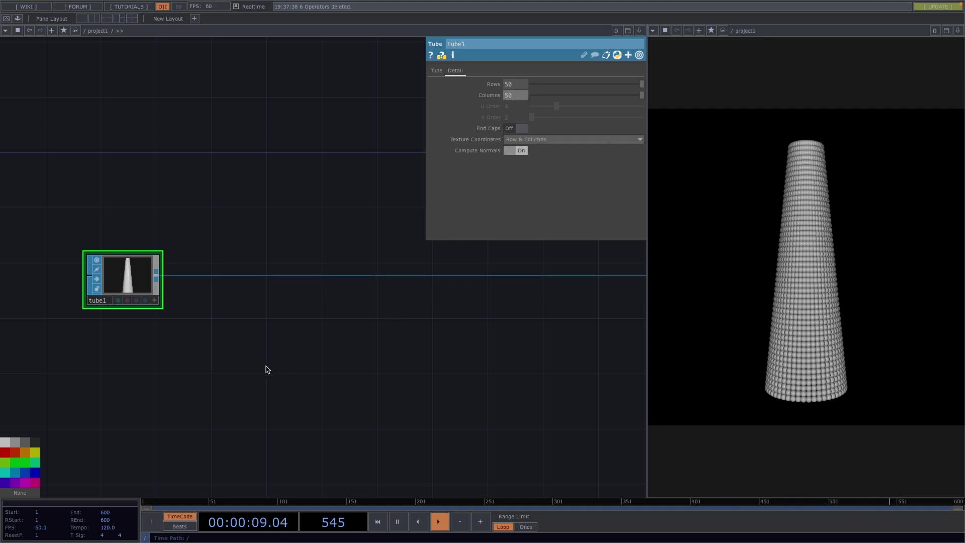
- Insert a Twist SOP after the tube, with Z Axis as its primary axis and a strength of 156
{"action": "left_click_drag", "start_coordinate": [268, 280], "coordinate": [273, 277]}
{"action": "right_click", "coordinate": [279, 279]}
{"action": "left_click", "coordinate": [297, 265]}
{"action": "type", "text": "tr"}
{"action": "left_click", "coordinate": [386, 183]}
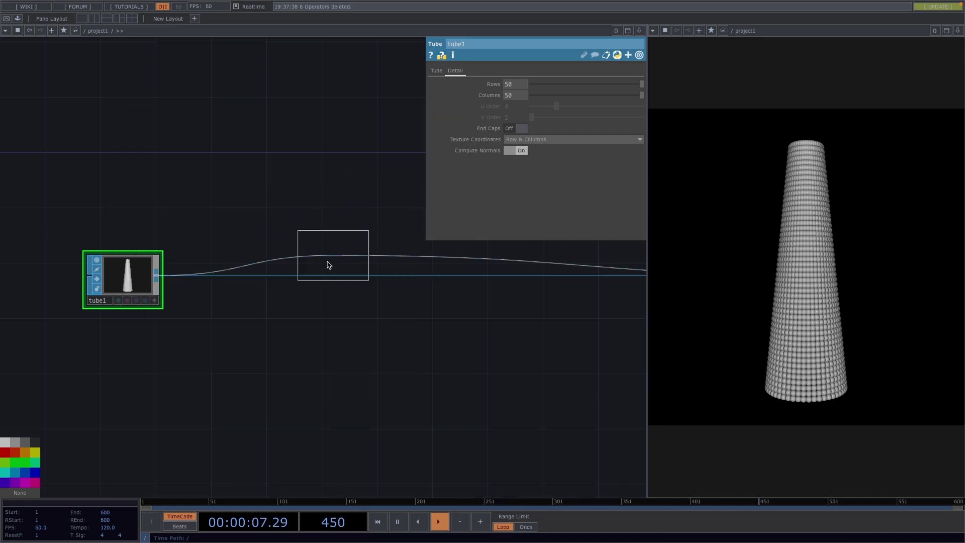
{"action": "left_click", "coordinate": [302, 279]}
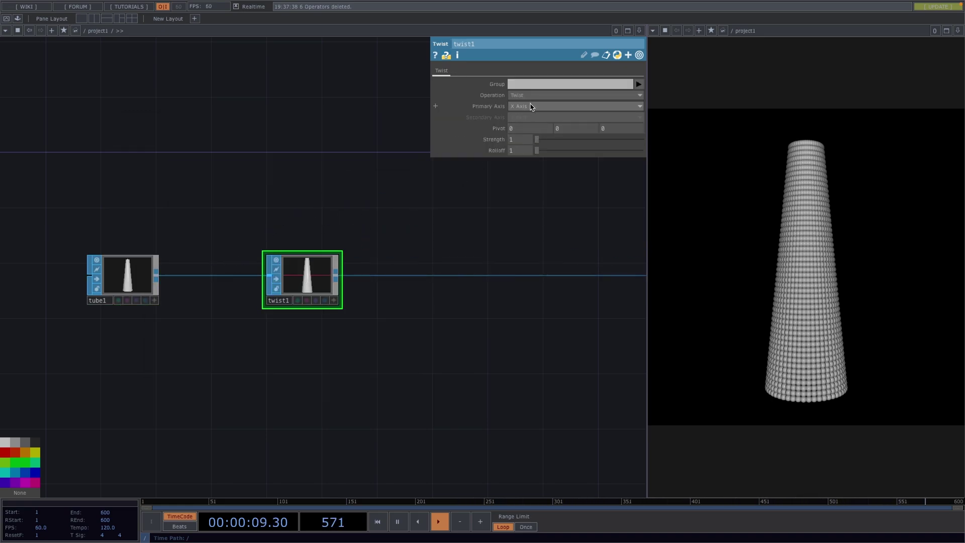
{"action": "left_click", "coordinate": [519, 135]}
{"action": "left_click_drag", "start_coordinate": [544, 142], "coordinate": [618, 138]}
- Set the tube's first radius to 0 and the Twist SOP's strength to 108
{"action": "left_click", "coordinate": [132, 285]}
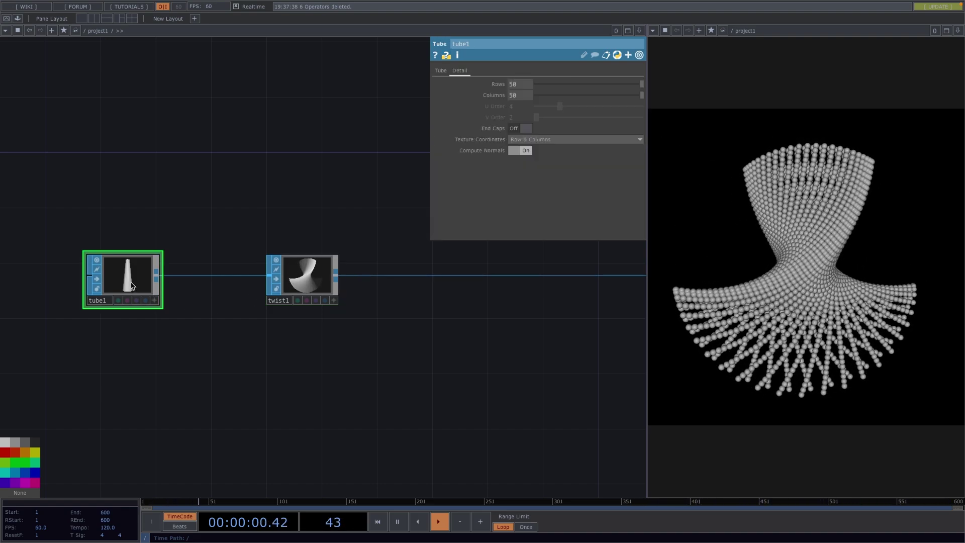
{"action": "left_click", "coordinate": [441, 71]}
{"action": "middle_click_drag", "start_coordinate": [528, 175], "coordinate": [524, 154]}
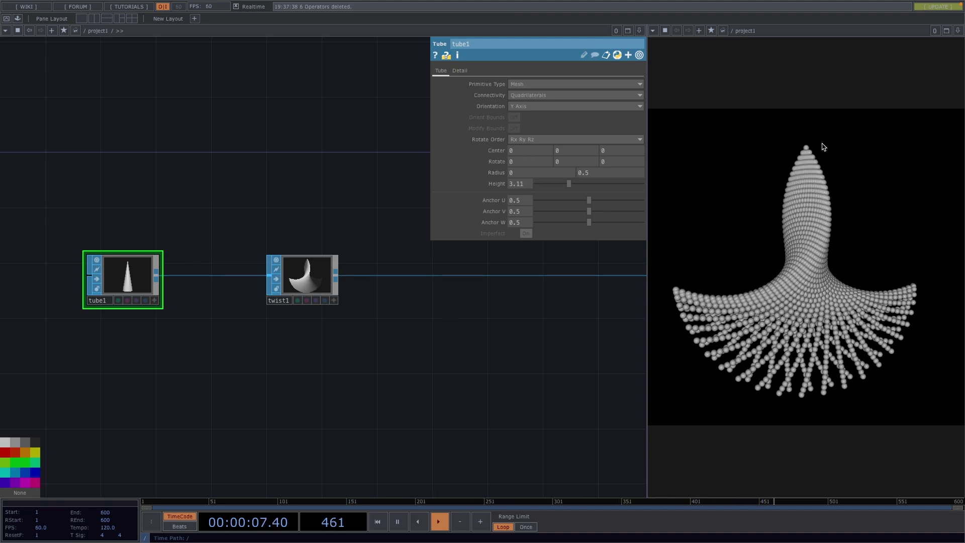
{"action": "left_click", "coordinate": [302, 281]}
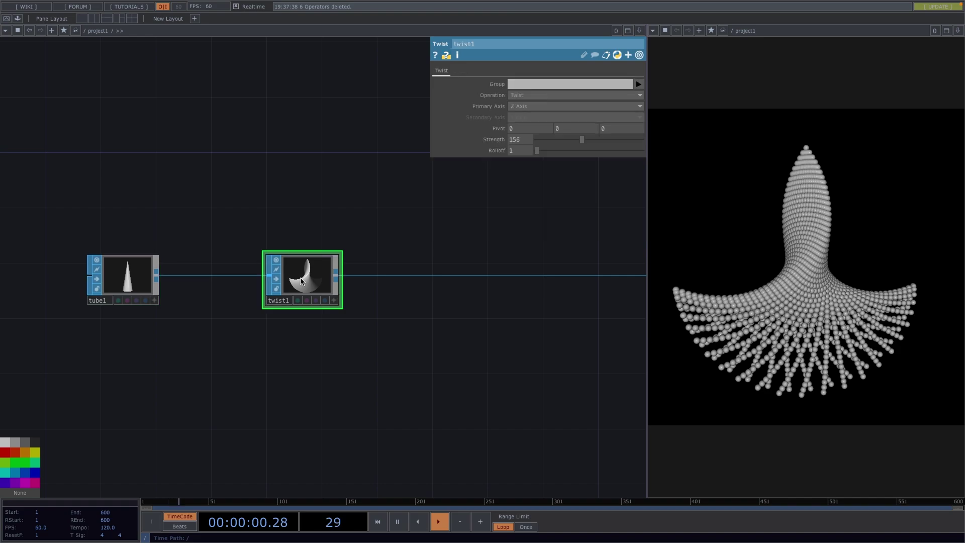
{"action": "mouse_move", "coordinate": [583, 143]}
{"action": "left_mouse_down"}
{"action": "mouse_move", "coordinate": [608, 143]}
{"action": "mouse_move", "coordinate": [540, 144]}
{"action": "mouse_move", "coordinate": [577, 145]}
{"action": "left_mouse_up"}
- Insert a second Twist SOP after the first one, set its primary axis to Y Axis and raise its strength strongly
{"action": "left_click_drag", "start_coordinate": [307, 380], "coordinate": [217, 380]}
{"action": "right_click", "coordinate": [312, 278]}
{"action": "left_click", "coordinate": [335, 265]}
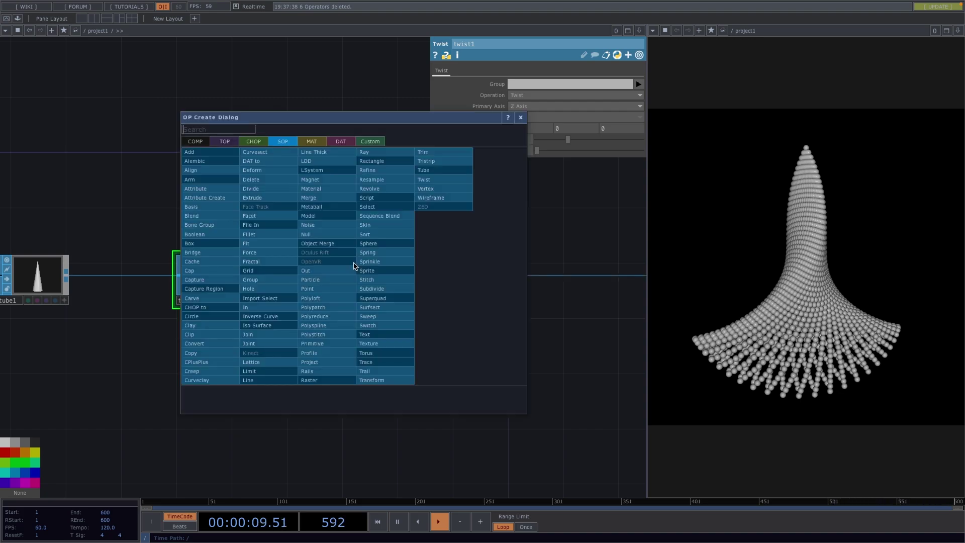
{"action": "type", "text": "tw"}
{"action": "left_click", "coordinate": [436, 182]}
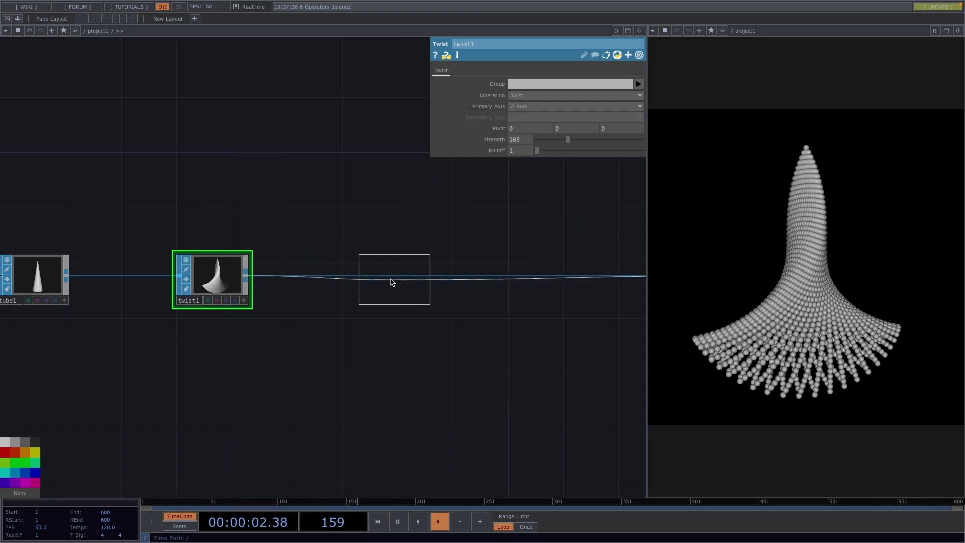
{"action": "left_click", "coordinate": [385, 278]}
{"action": "left_click", "coordinate": [522, 106]}
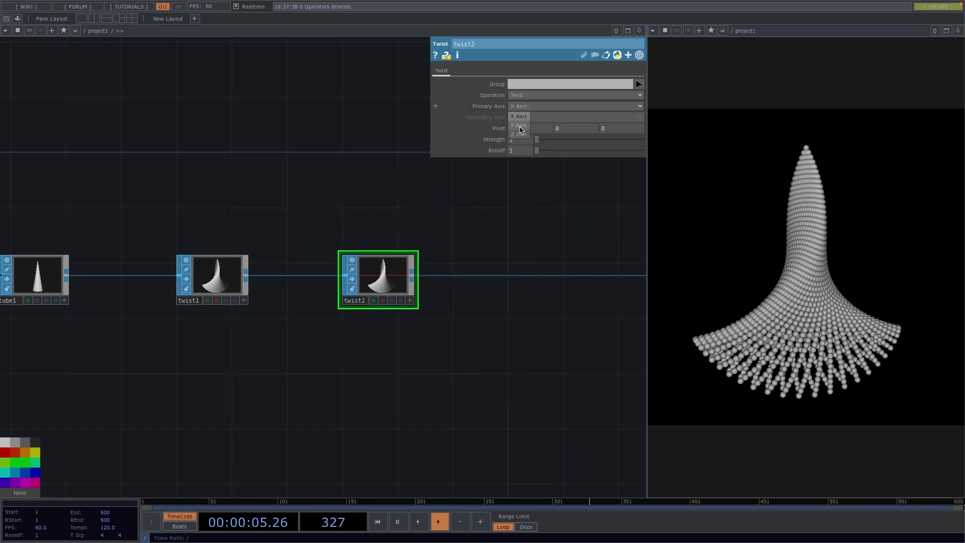
{"action": "left_click", "coordinate": [520, 125]}
{"action": "left_click_drag", "start_coordinate": [537, 139], "coordinate": [646, 123]}
- Set the first Twist SOP's strength to 57
{"action": "left_click", "coordinate": [210, 275]}
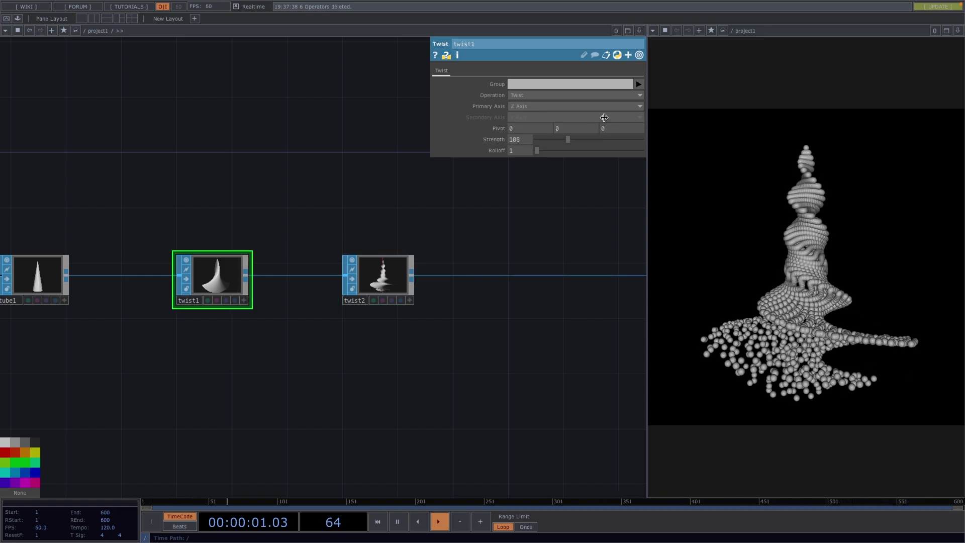
{"action": "mouse_move", "coordinate": [568, 140]}
{"action": "left_mouse_down"}
{"action": "mouse_move", "coordinate": [618, 138]}
{"action": "mouse_move", "coordinate": [547, 143]}
{"action": "mouse_move", "coordinate": [555, 144]}
{"action": "left_mouse_up"}
{"action": "left_click_drag", "start_coordinate": [385, 392], "coordinate": [227, 432]}
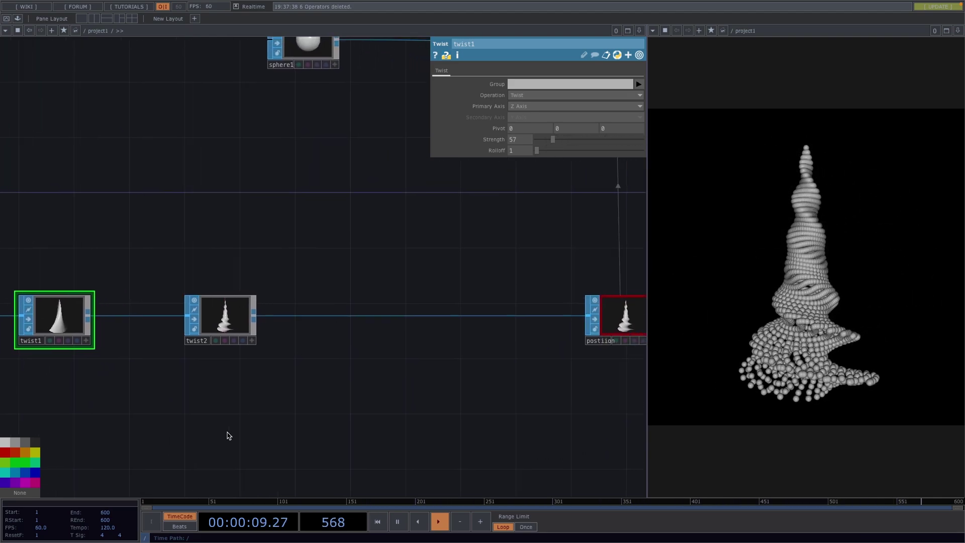
- Move the light component aside and place a copy of it between the original light and the camera
{"action": "scroll", "coordinate": [226, 431], "scroll_direction": "down", "scroll_amount": 3}
{"action": "left_click_drag", "start_coordinate": [359, 324], "coordinate": [283, 430]}
{"action": "left_click", "coordinate": [466, 316]}
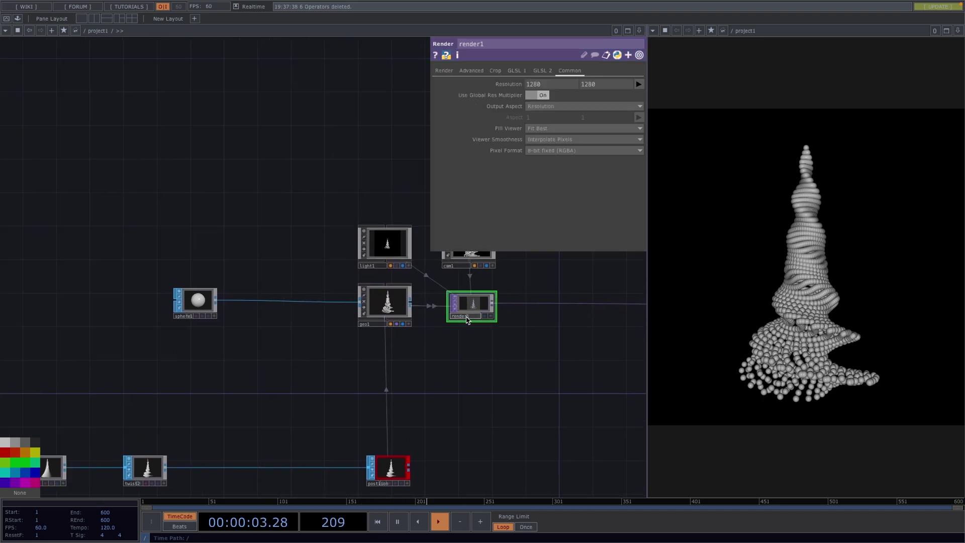
{"action": "left_click_drag", "start_coordinate": [386, 407], "coordinate": [293, 487]}
{"action": "left_click_drag", "start_coordinate": [266, 346], "coordinate": [190, 298]}
{"action": "key", "text": "ctrl+c"}
{"action": "key", "text": "ctrl+v"}
{"action": "left_click", "coordinate": [312, 283]}
{"action": "scroll", "coordinate": [311, 283], "scroll_direction": "up", "scroll_amount": 5}
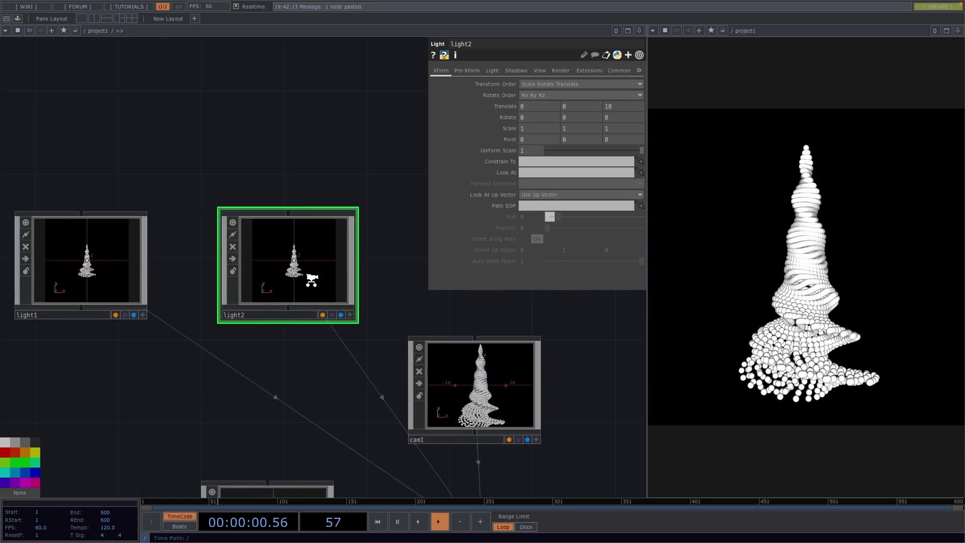
- Orbit the second light's view so that it illuminates the twisted shape from its right side
{"action": "left_click", "coordinate": [392, 352]}
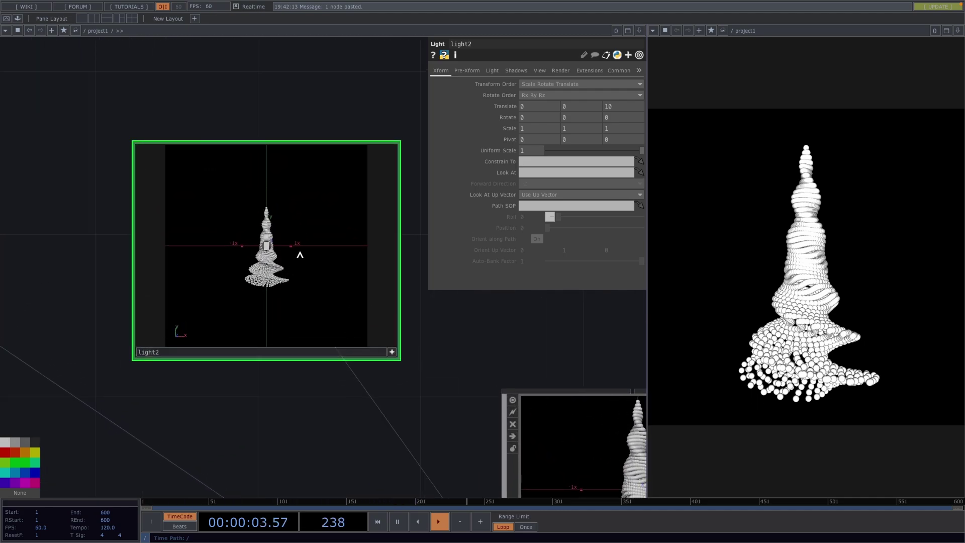
{"action": "mouse_move", "coordinate": [299, 254]}
{"action": "left_mouse_down"}
{"action": "mouse_move", "coordinate": [263, 274]}
{"action": "mouse_move", "coordinate": [255, 262]}
{"action": "left_mouse_up"}
{"action": "left_click", "coordinate": [392, 352]}
{"action": "scroll", "coordinate": [317, 405], "scroll_direction": "down", "scroll_amount": 2}
- Orbit the first light's view so that it illuminates the twisted shape from its left side
{"action": "left_click_drag", "start_coordinate": [307, 422], "coordinate": [595, 410]}
{"action": "left_click", "coordinate": [340, 335]}
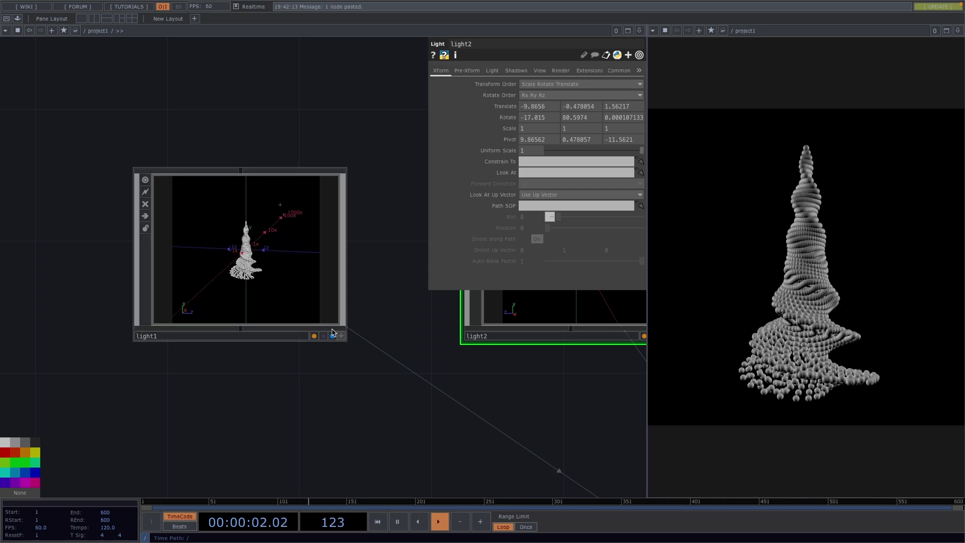
{"action": "left_click", "coordinate": [303, 289]}
- Color the first light pink with hue 359 and saturation about 0.416
{"action": "left_click", "coordinate": [492, 71]}
{"action": "left_click", "coordinate": [535, 86]}
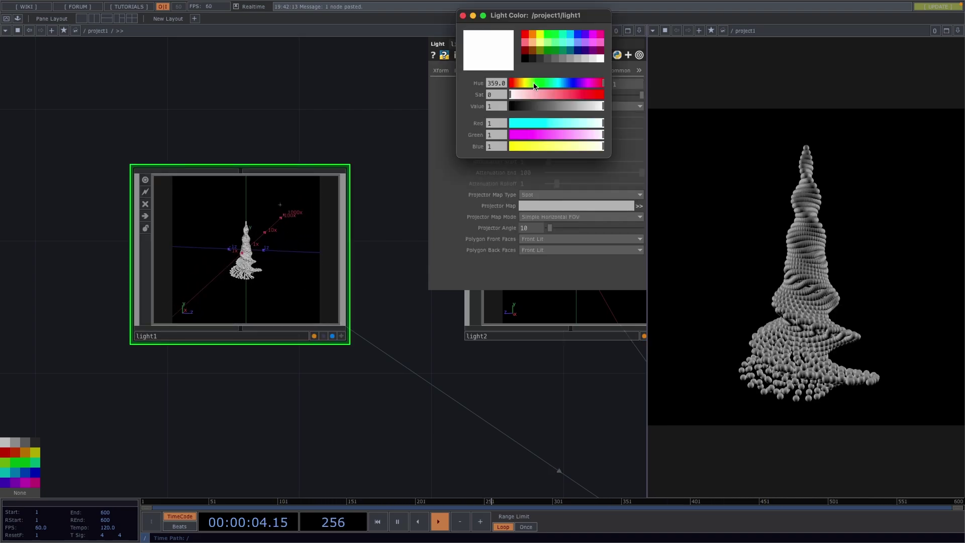
{"action": "left_click_drag", "start_coordinate": [538, 98], "coordinate": [549, 96]}
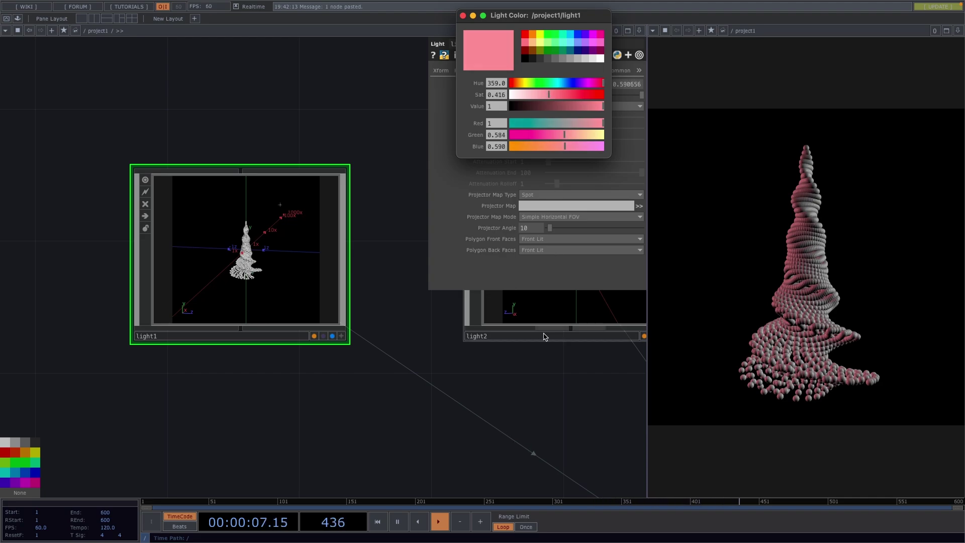
- Color the second light blue with hue 210 and saturation about 0.611
{"action": "left_click", "coordinate": [542, 318]}
{"action": "left_click", "coordinate": [565, 84]}
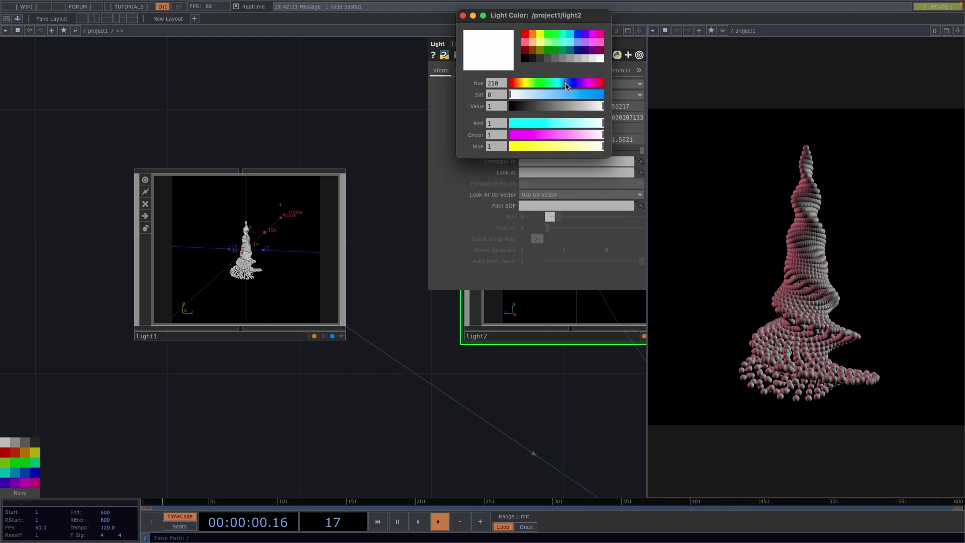
{"action": "left_click_drag", "start_coordinate": [542, 98], "coordinate": [569, 95]}
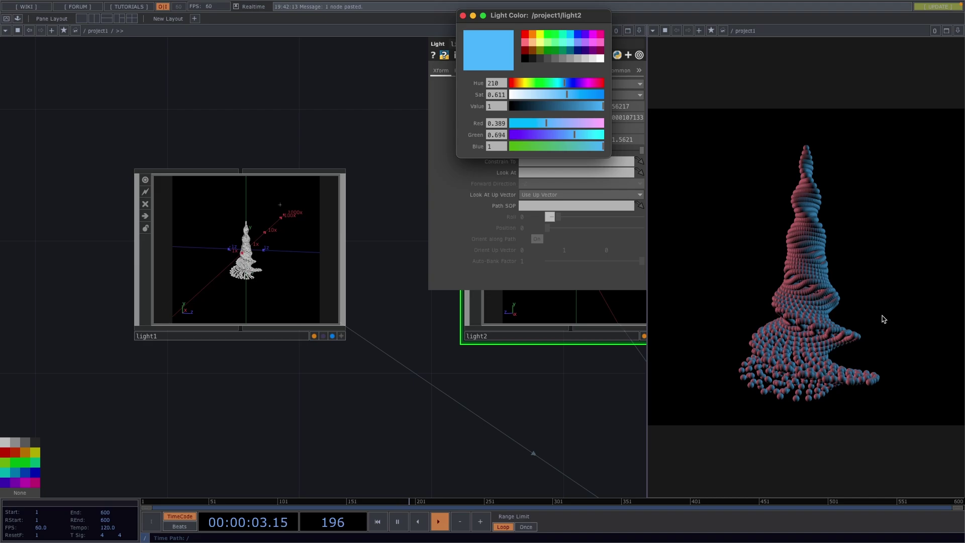
{"action": "left_click", "coordinate": [463, 16]}
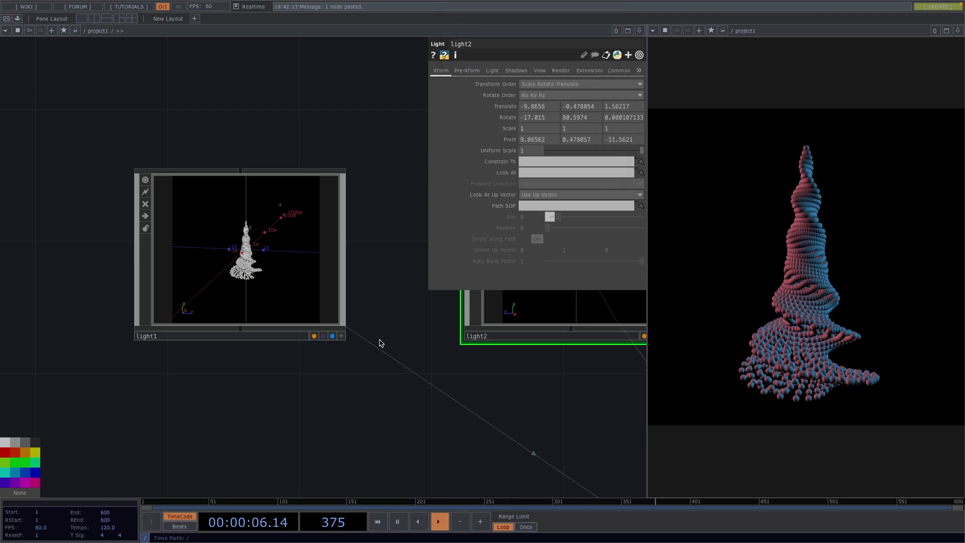
- Add a Tile TOP as a separate branch from the render's output, placed below the existing wire
{"action": "middle_click_drag", "start_coordinate": [379, 342], "coordinate": [421, 374]}
{"action": "left_click_drag", "start_coordinate": [325, 386], "coordinate": [123, 368]}
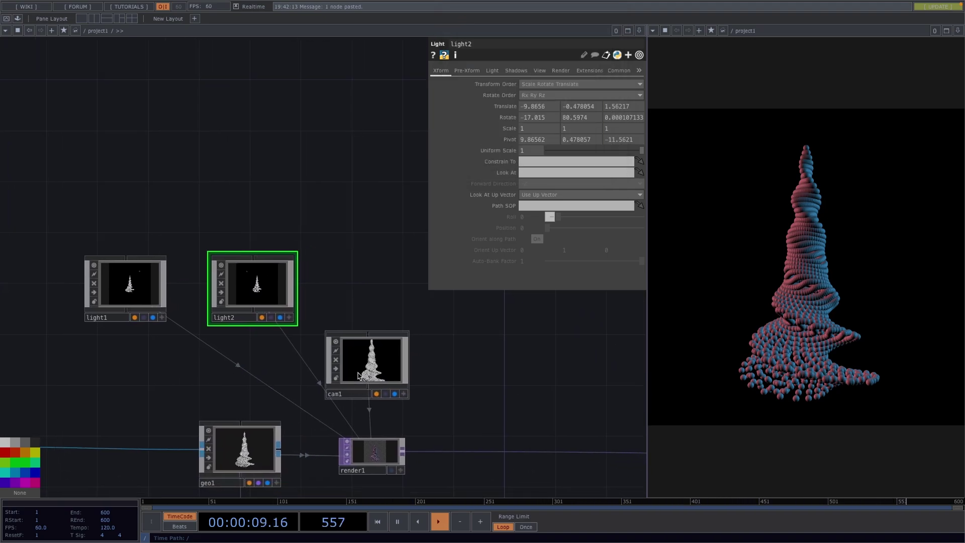
{"action": "key", "text": "p"}
{"action": "left_click_drag", "start_coordinate": [451, 402], "coordinate": [345, 339]}
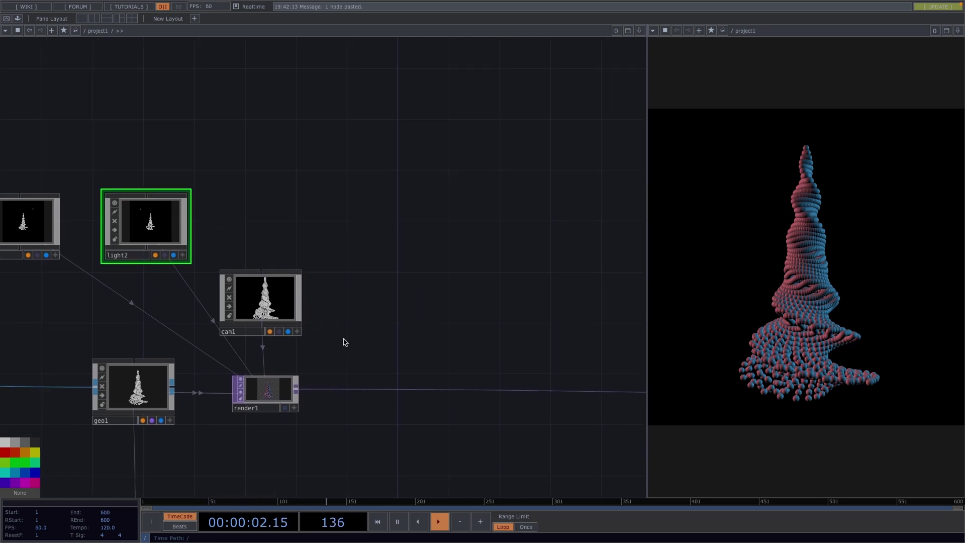
{"action": "middle_click_drag", "start_coordinate": [345, 340], "coordinate": [419, 339]}
{"action": "left_click_drag", "start_coordinate": [412, 341], "coordinate": [294, 323]}
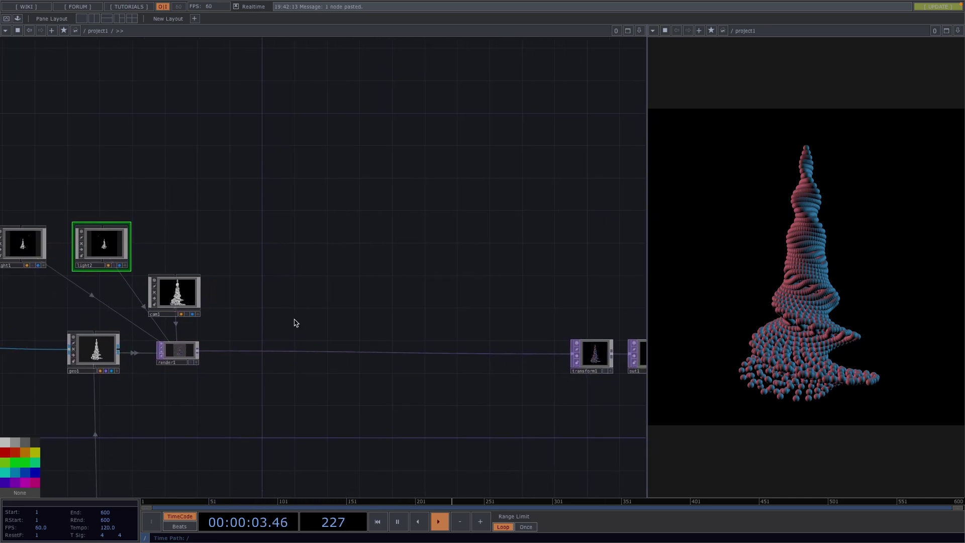
{"action": "right_click", "coordinate": [308, 353]}
{"action": "left_click", "coordinate": [331, 352]}
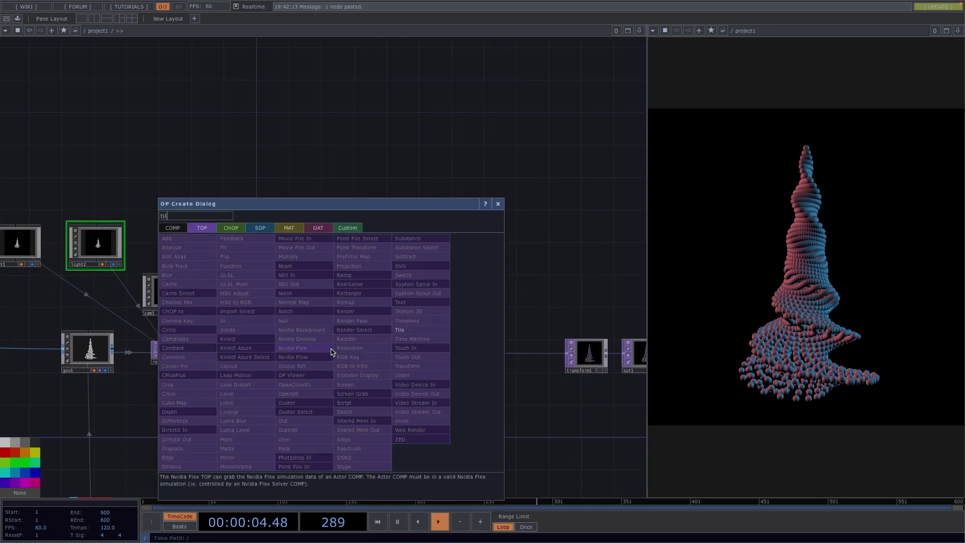
{"action": "left_click", "coordinate": [407, 320]}
{"action": "left_click", "coordinate": [305, 419]}
- Insert a Composite TOP into the wire between the render and the transform
{"action": "scroll", "coordinate": [304, 417], "scroll_direction": "up", "scroll_amount": 3}
{"action": "scroll", "coordinate": [306, 415], "scroll_direction": "down", "scroll_amount": 2}
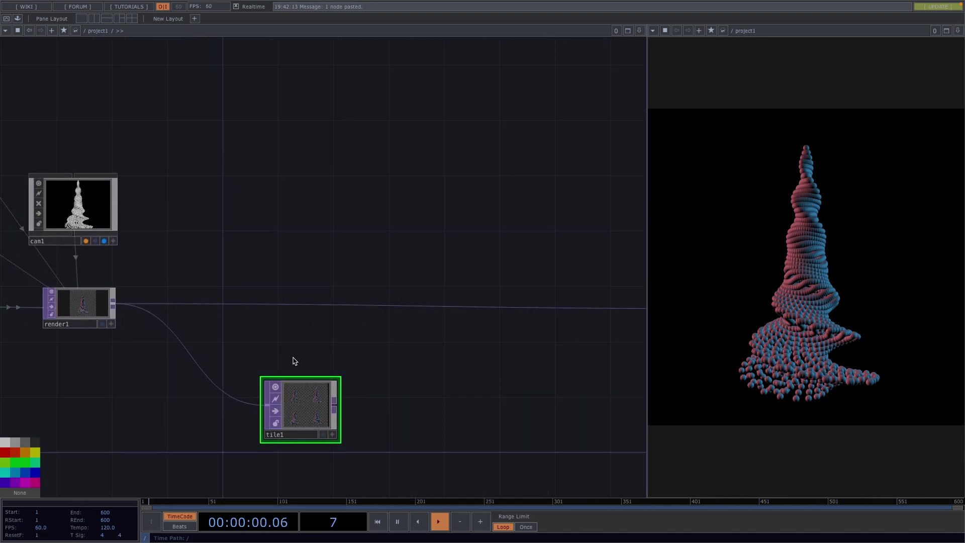
{"action": "right_click", "coordinate": [384, 306]}
{"action": "left_click", "coordinate": [402, 295]}
{"action": "type", "text": "comp"}
{"action": "left_click", "coordinate": [280, 287]}
{"action": "left_click", "coordinate": [521, 304]}
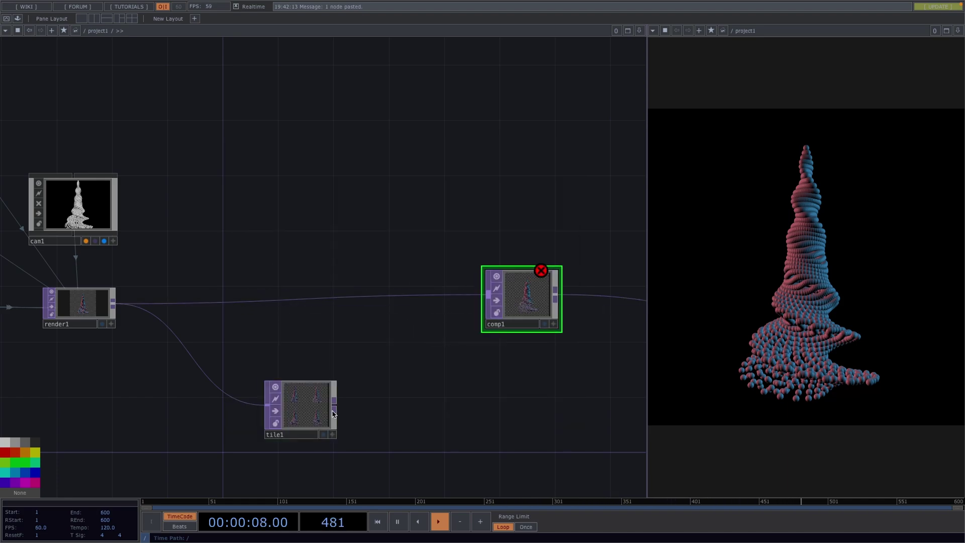
- Connect the Tile TOP to the Composite TOP, set its operation to Add and shift the composite node slightly down
{"action": "left_click_drag", "start_coordinate": [336, 406], "coordinate": [520, 289]}
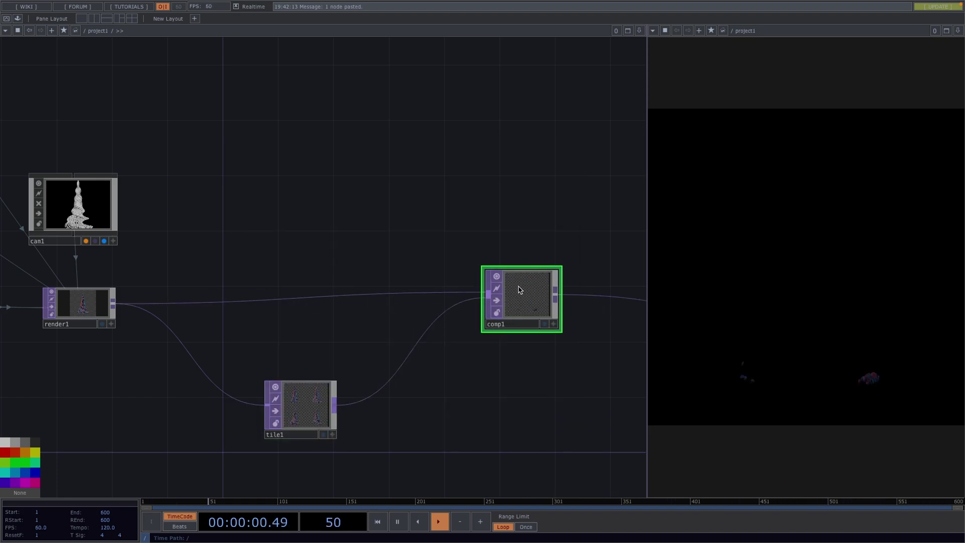
{"action": "key", "text": "p"}
{"action": "left_click", "coordinate": [548, 129]}
{"action": "left_click", "coordinate": [526, 133]}
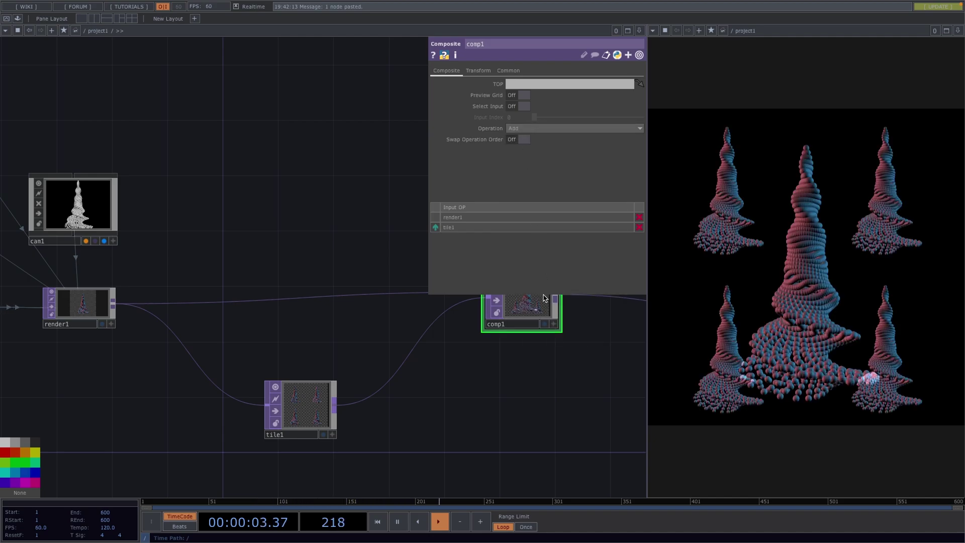
{"action": "left_click_drag", "start_coordinate": [542, 300], "coordinate": [542, 328]}
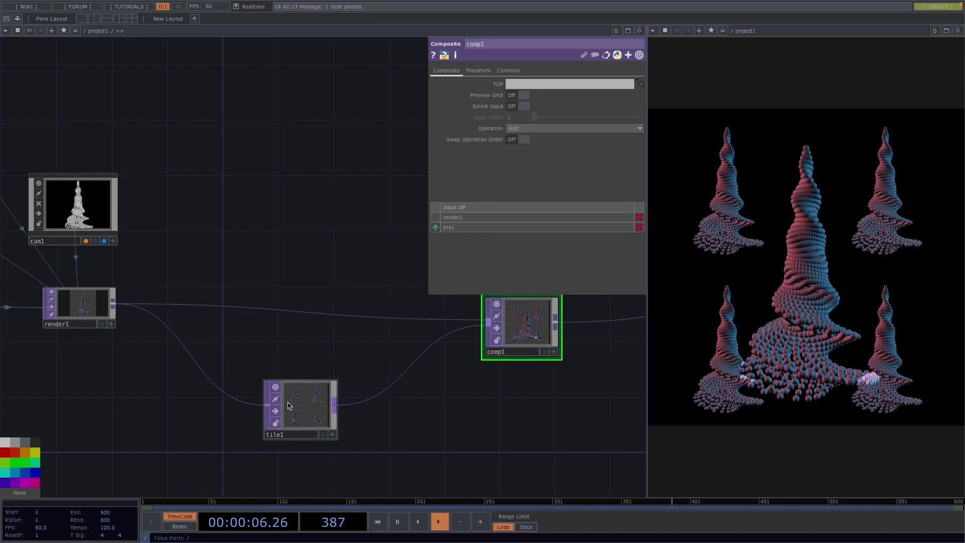
- Insert a Transform TOP into the wire between the render and the composite and uniformly scale the central image down
{"action": "right_click", "coordinate": [299, 314]}
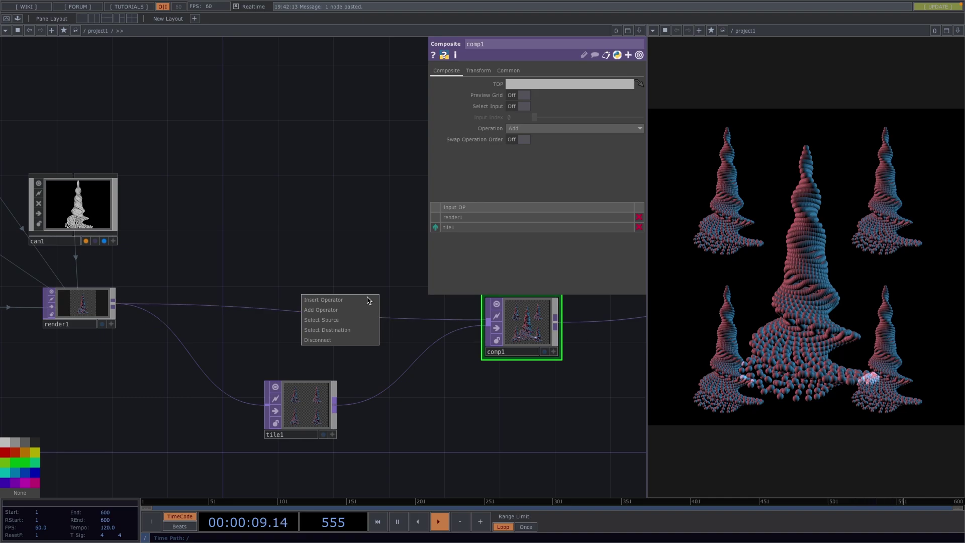
{"action": "left_click", "coordinate": [323, 299]}
{"action": "type", "text": "tr"}
{"action": "left_click", "coordinate": [415, 317]}
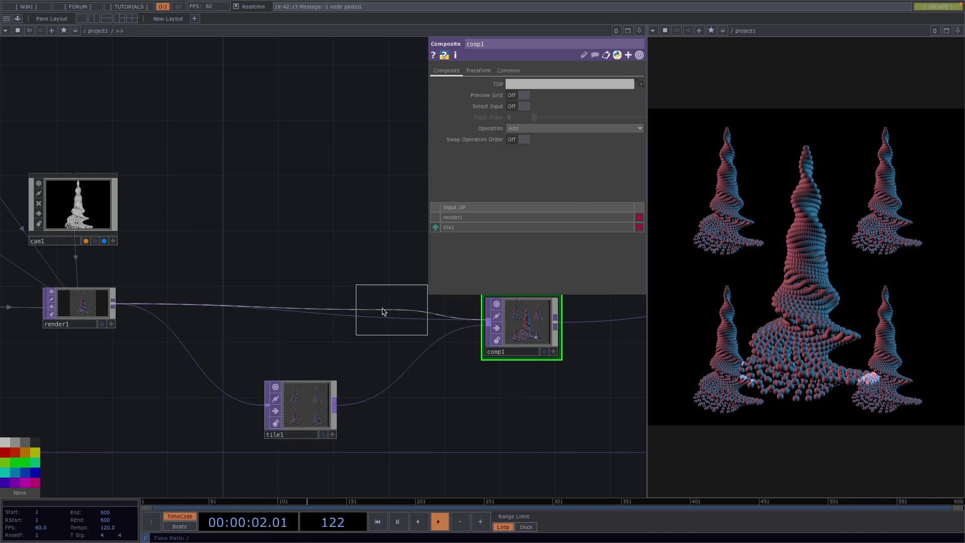
{"action": "left_click", "coordinate": [313, 310]}
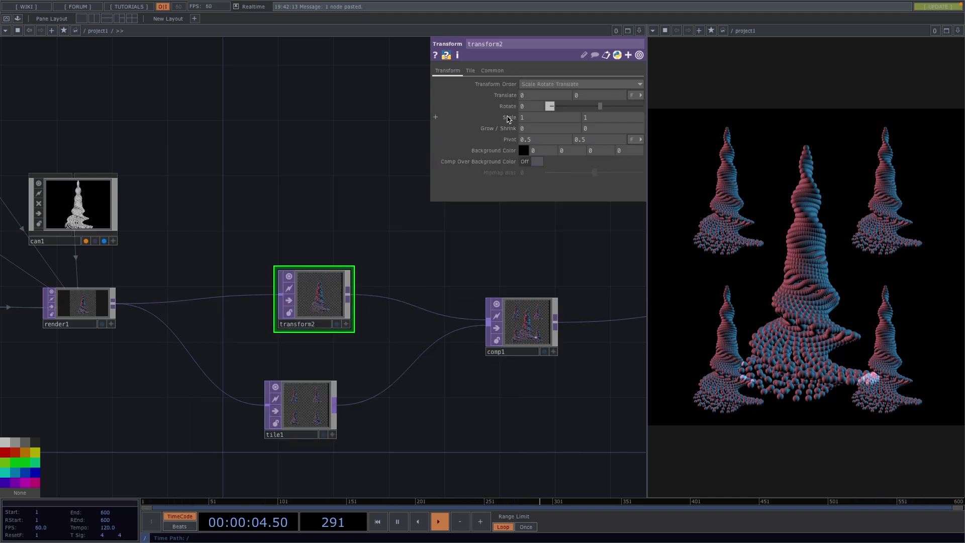
{"action": "mouse_move", "coordinate": [509, 117]}
{"action": "middle_mouse_down"}
{"action": "mouse_move", "coordinate": [509, 129]}
{"action": "mouse_move", "coordinate": [475, 129]}
{"action": "mouse_move", "coordinate": [503, 105]}
{"action": "mouse_move", "coordinate": [508, 118]}
{"action": "middle_mouse_up"}
- Enable Reflect X and Reflect Y on the Tile TOP
{"action": "left_click_drag", "start_coordinate": [390, 423], "coordinate": [470, 376]}
{"action": "left_click", "coordinate": [379, 374]}
{"action": "left_click", "coordinate": [457, 71]}
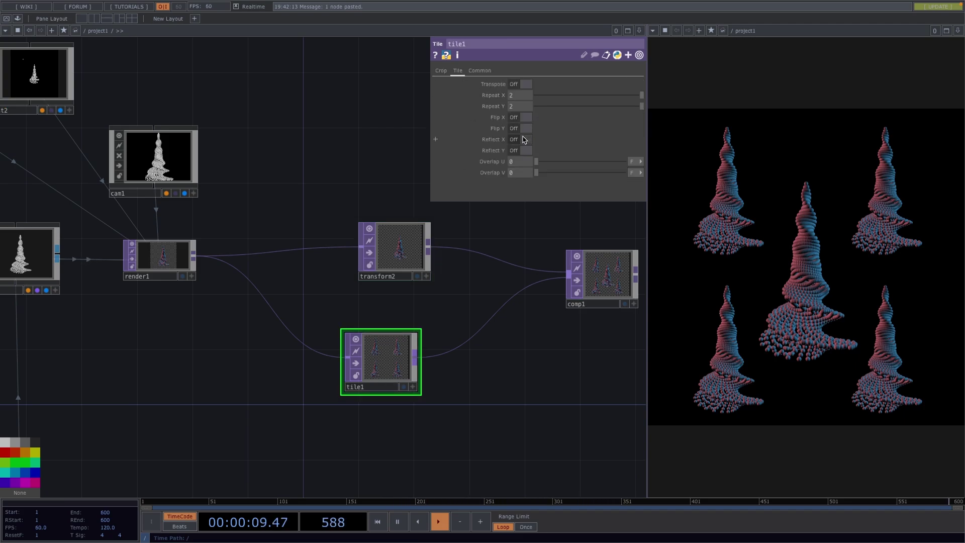
{"action": "left_click", "coordinate": [525, 140]}
{"action": "left_click", "coordinate": [523, 151]}
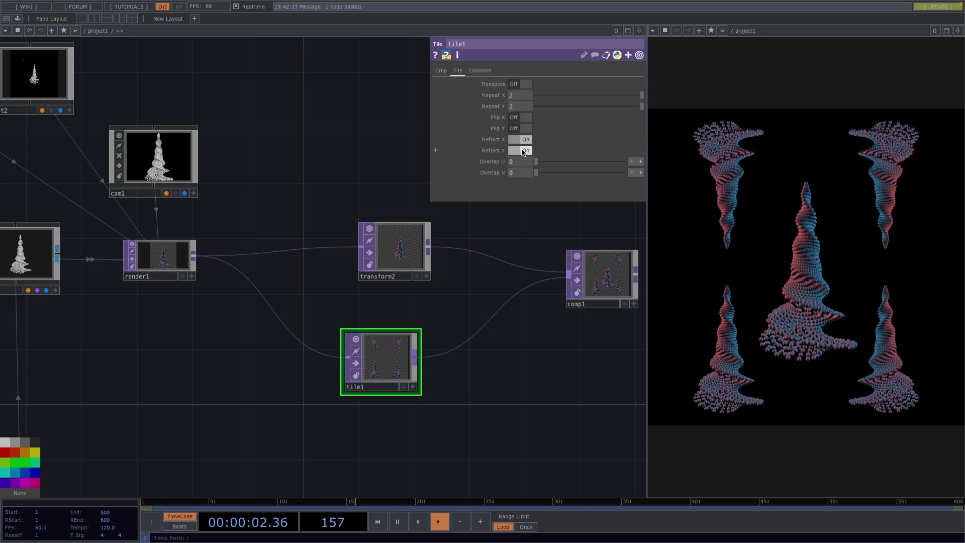
- Branch a SOP to CHOP off the output of the null that holds the twisted tube's positions
{"action": "scroll", "coordinate": [499, 349], "scroll_direction": "down", "scroll_amount": 1}
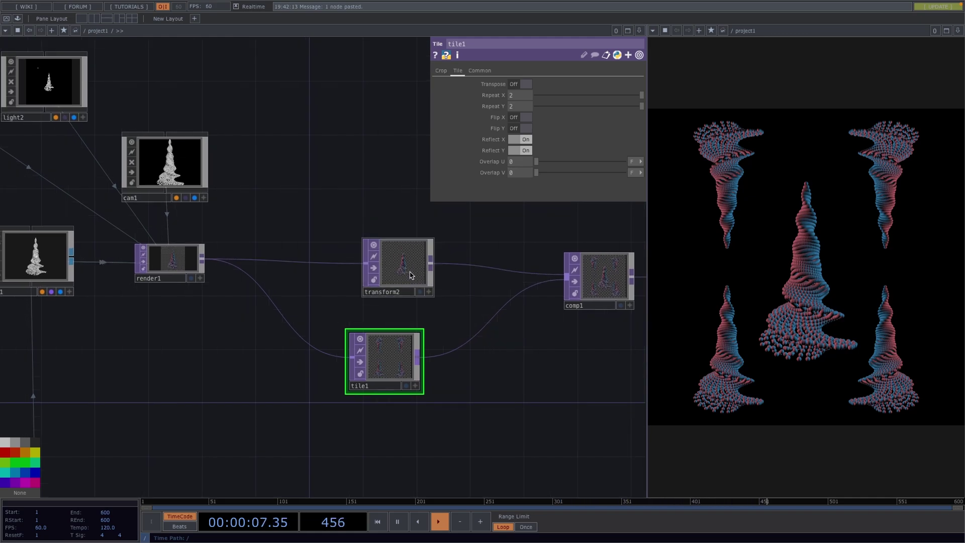
{"action": "scroll", "coordinate": [409, 273], "scroll_direction": "down", "scroll_amount": 3}
{"action": "left_click_drag", "start_coordinate": [297, 370], "coordinate": [419, 292]}
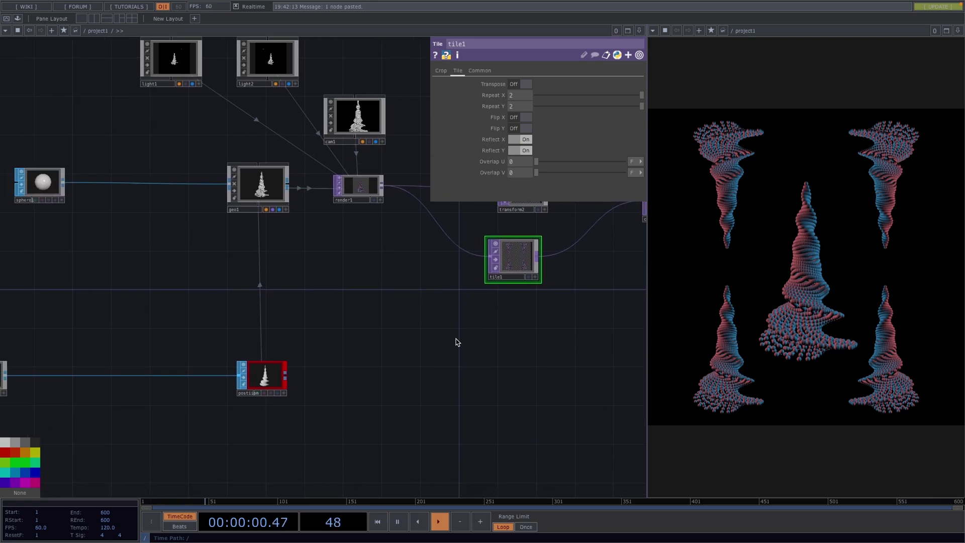
{"action": "scroll", "coordinate": [457, 339], "scroll_direction": "down", "scroll_amount": 2}
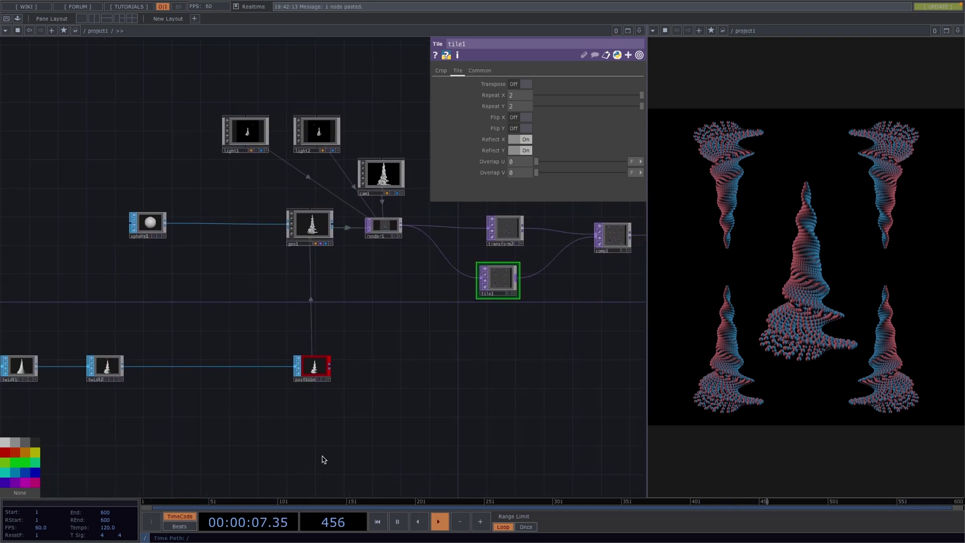
{"action": "left_click_drag", "start_coordinate": [343, 456], "coordinate": [342, 425]}
{"action": "middle_click_drag", "start_coordinate": [343, 425], "coordinate": [343, 422]}
{"action": "left_click_drag", "start_coordinate": [352, 421], "coordinate": [374, 414]}
{"action": "middle_click_drag", "start_coordinate": [329, 347], "coordinate": [332, 326]}
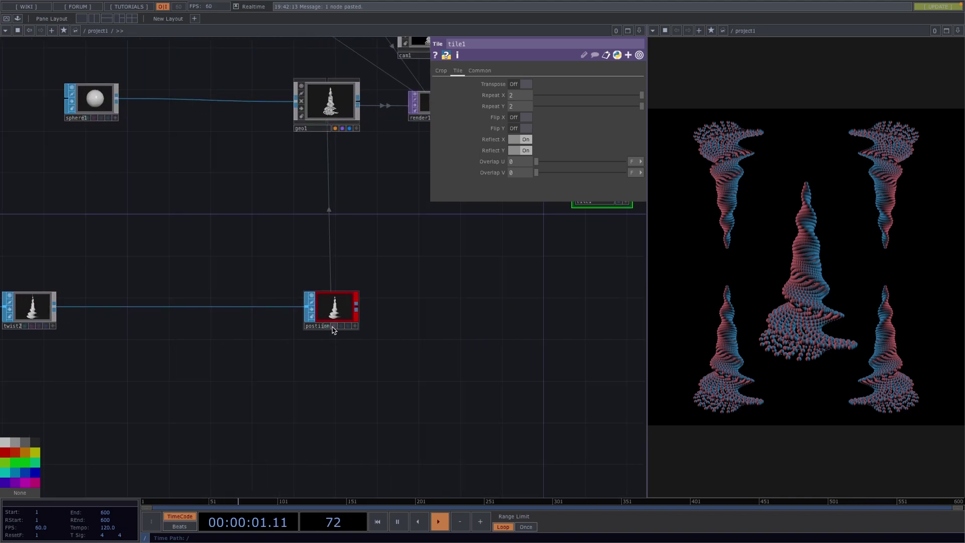
{"action": "right_click", "coordinate": [357, 311]}
{"action": "left_click", "coordinate": [256, 186]}
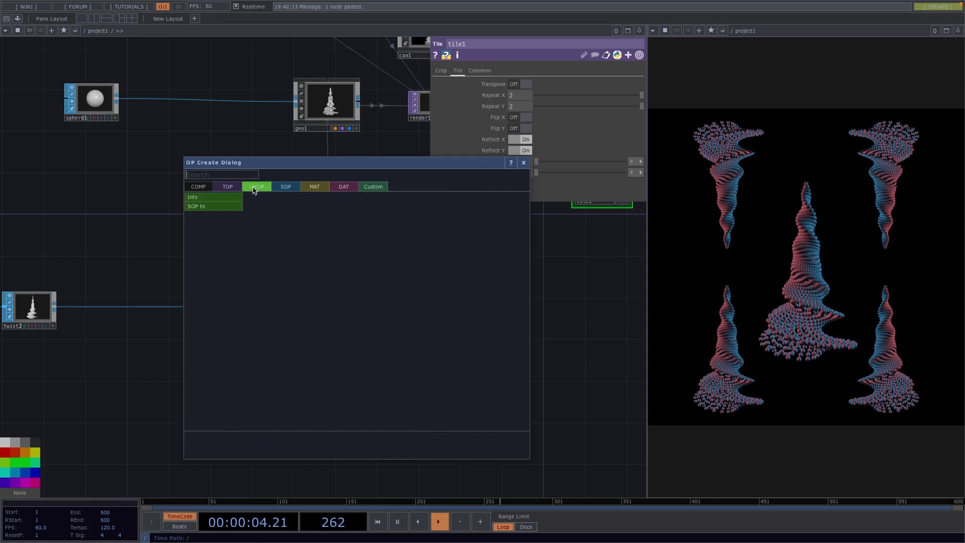
{"action": "left_click", "coordinate": [226, 206]}
{"action": "left_click", "coordinate": [254, 426]}
{"action": "scroll", "coordinate": [256, 426], "scroll_direction": "down", "scroll_amount": 2}
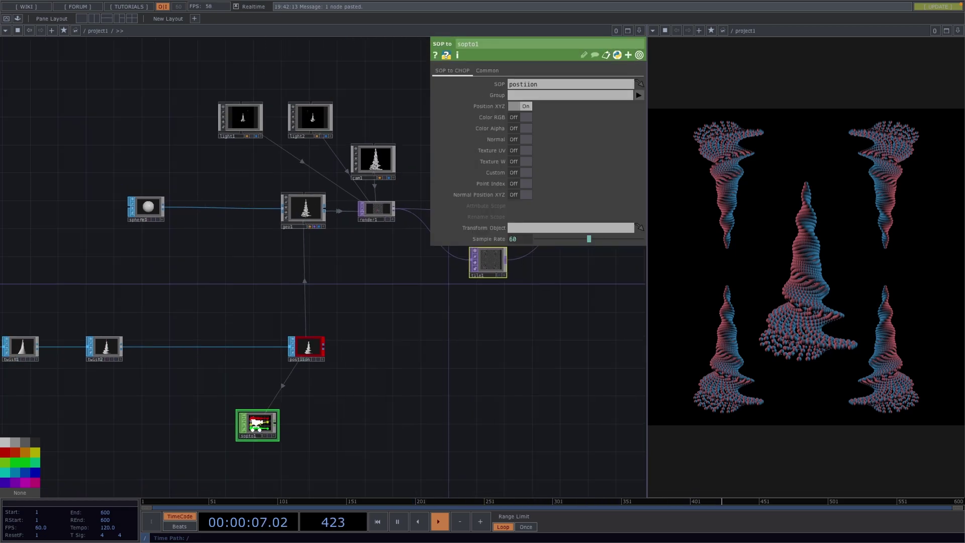
- Move the SOP to CHOP below the tube at the start of the SOP chain
{"action": "left_click_drag", "start_coordinate": [259, 426], "coordinate": [452, 390]}
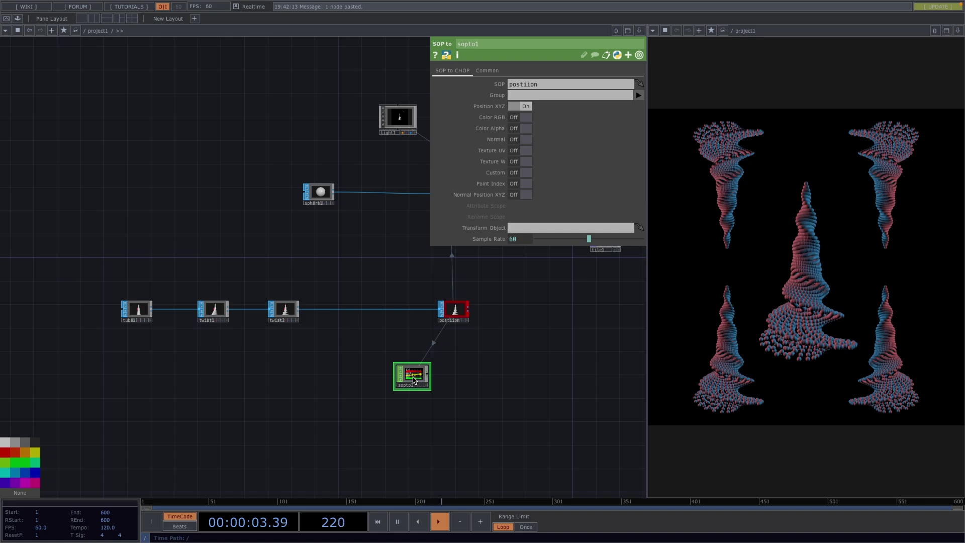
{"action": "key", "text": "ctrl+c"}
{"action": "key", "text": "ctrl+v"}
{"action": "left_click_drag", "start_coordinate": [129, 393], "coordinate": [128, 392]}
- Add a CHOP to TOP from the SOP to CHOP's output and place it beside that node
{"action": "scroll", "coordinate": [128, 393], "scroll_direction": "up", "scroll_amount": 2}
{"action": "right_click", "coordinate": [145, 383]}
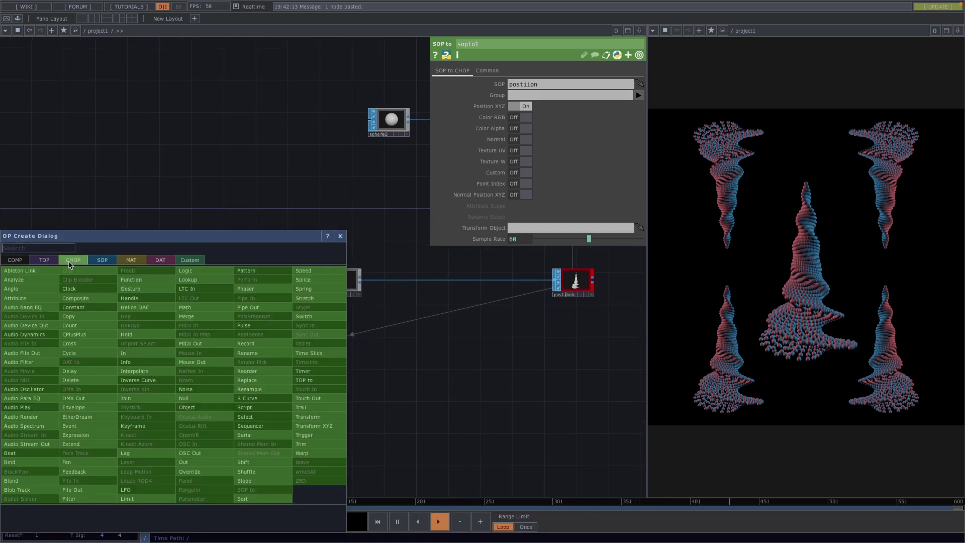
{"action": "left_click", "coordinate": [44, 259]}
{"action": "left_click", "coordinate": [31, 271]}
{"action": "left_click", "coordinate": [220, 387]}
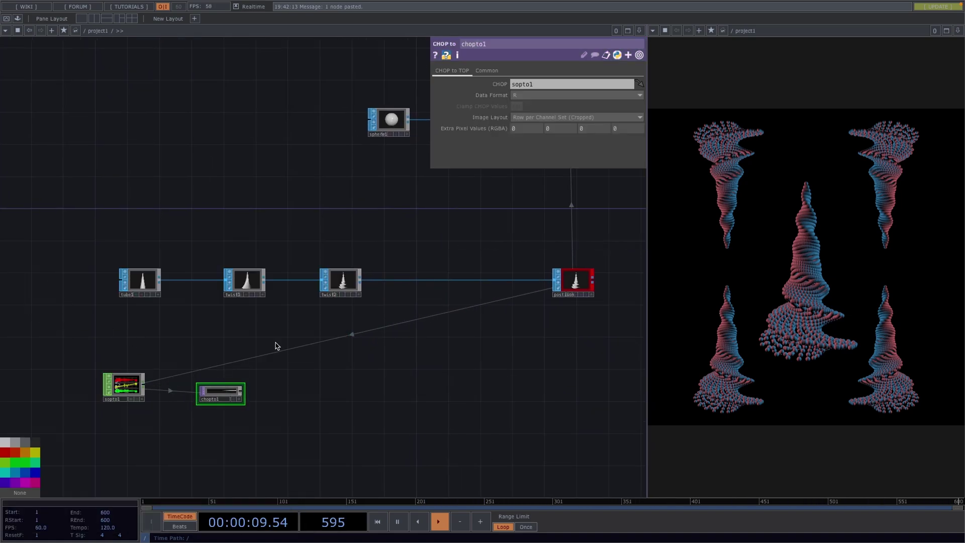
- Set the CHOP to TOP's data format to RGB and its image layout to Fit to Square (Combine Sets)
{"action": "left_click", "coordinate": [527, 95]}
{"action": "left_click", "coordinate": [519, 123]}
{"action": "left_click", "coordinate": [578, 117]}
{"action": "left_click", "coordinate": [533, 149]}
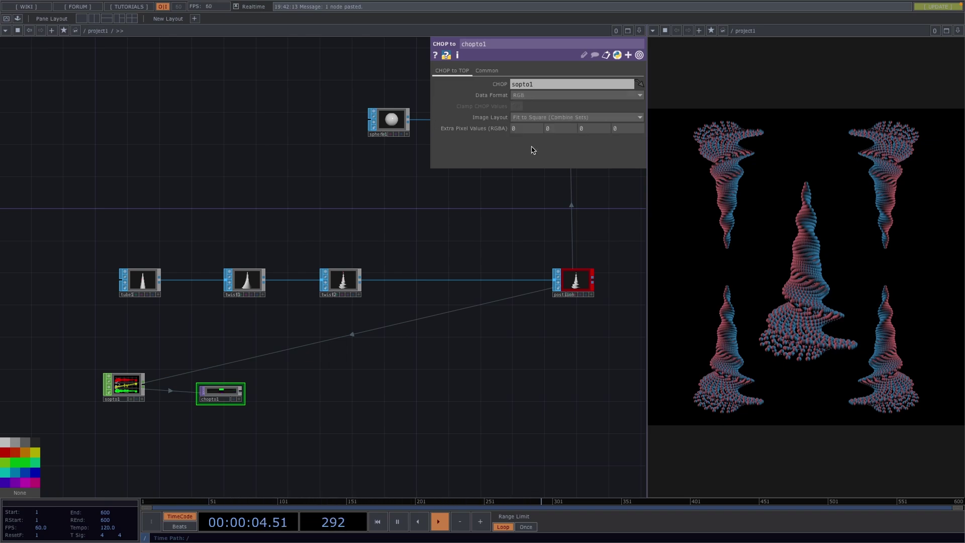
{"action": "left_click", "coordinate": [240, 398]}
{"action": "left_click_drag", "start_coordinate": [125, 390], "coordinate": [125, 382]}
{"action": "scroll", "coordinate": [224, 385], "scroll_direction": "up", "scroll_amount": 3}
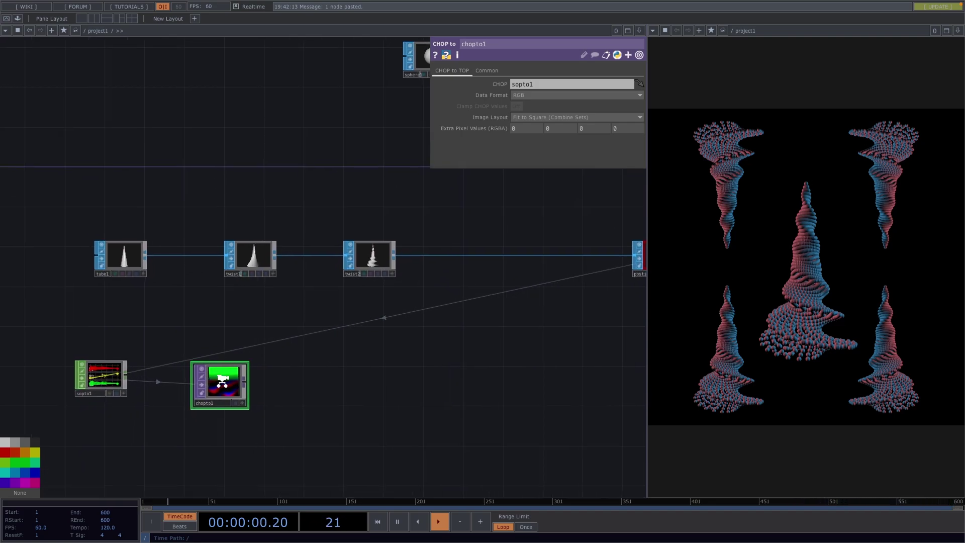
{"action": "left_click_drag", "start_coordinate": [442, 392], "coordinate": [357, 402]}
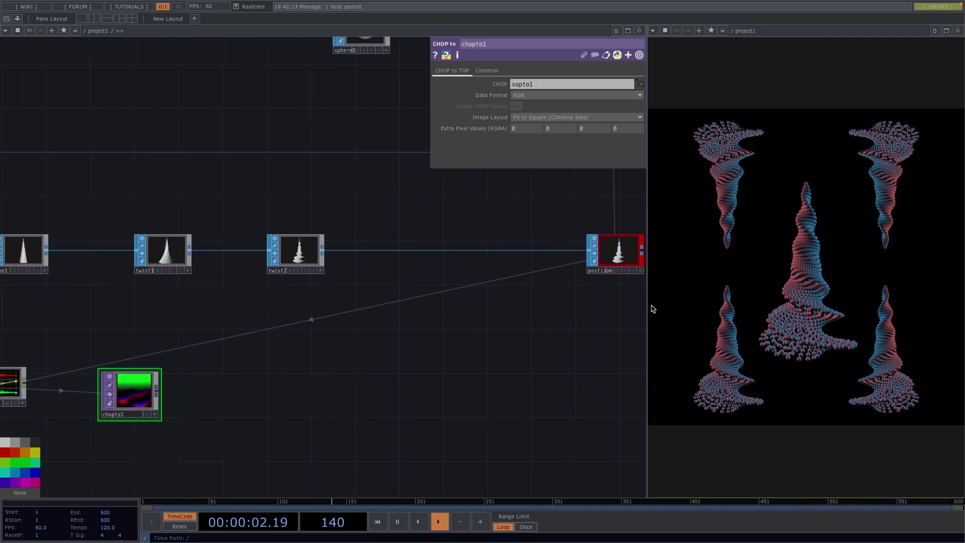
- Add a Noise TOP fed by the CHOP to TOP, with Monochrome kept on
{"action": "scroll", "coordinate": [450, 402], "scroll_direction": "down", "scroll_amount": 1}
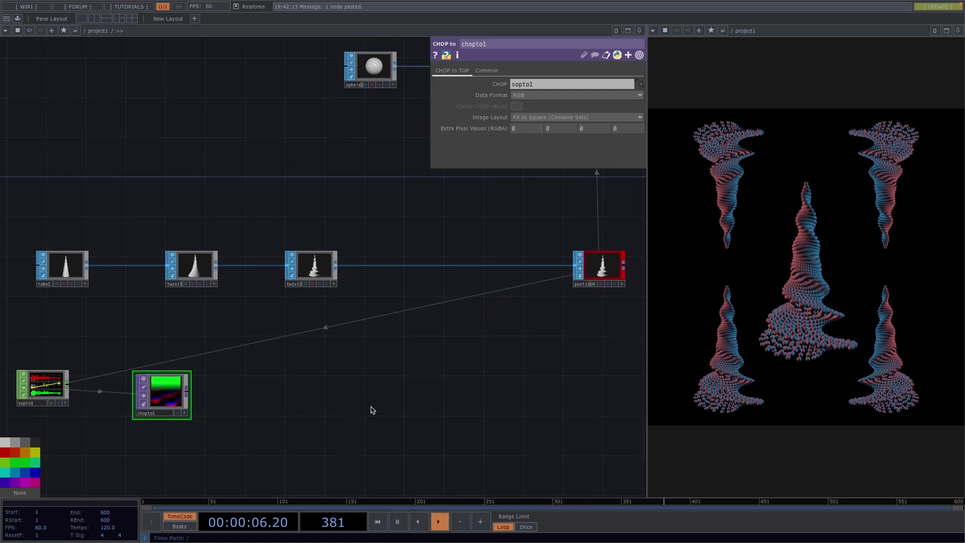
{"action": "right_click", "coordinate": [193, 398]}
{"action": "type", "text": "noise"}
{"action": "left_click", "coordinate": [162, 335]}
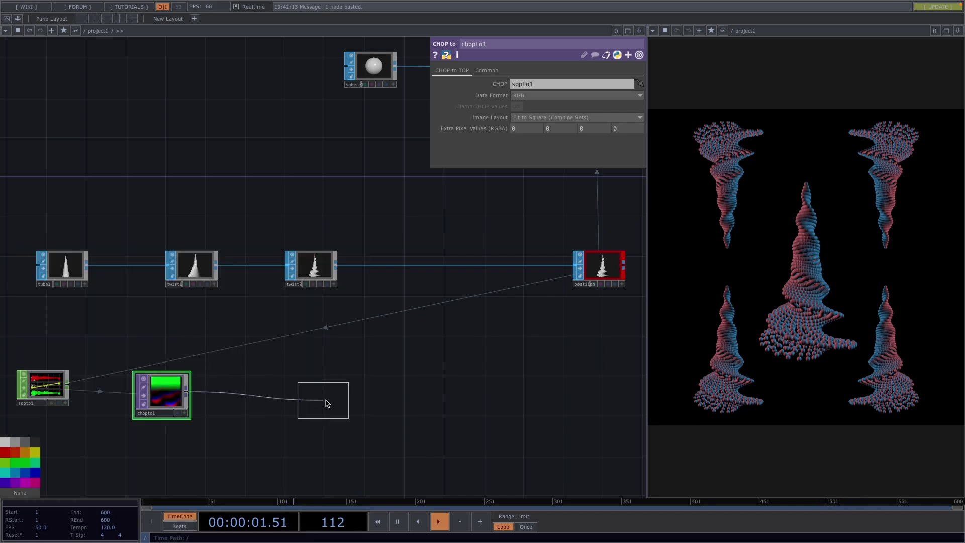
{"action": "left_click", "coordinate": [295, 397]}
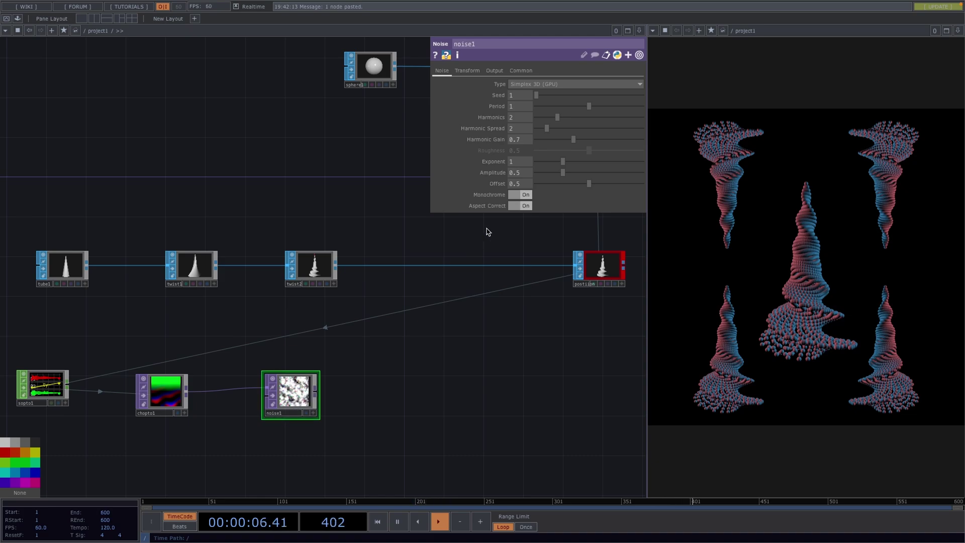
{"action": "left_click", "coordinate": [521, 195]}
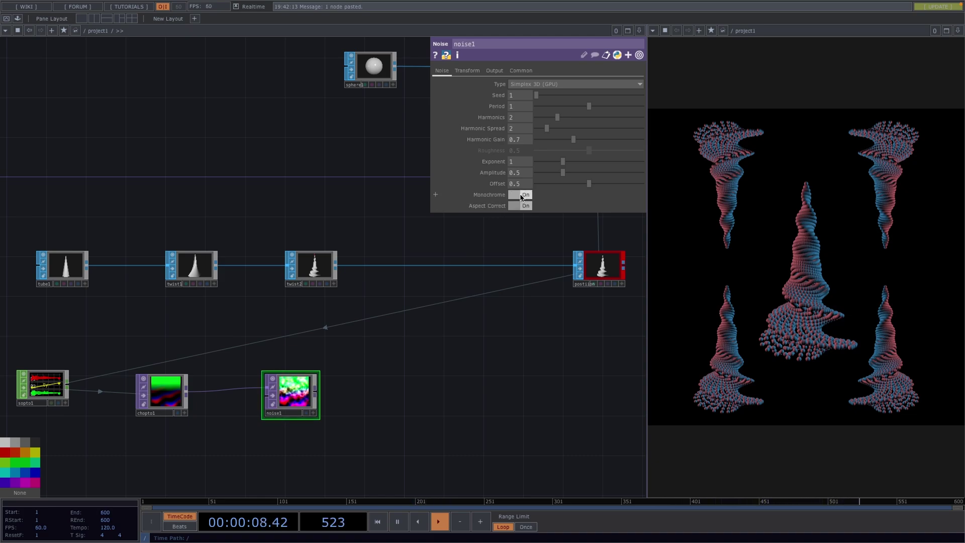
{"action": "left_click", "coordinate": [521, 196]}
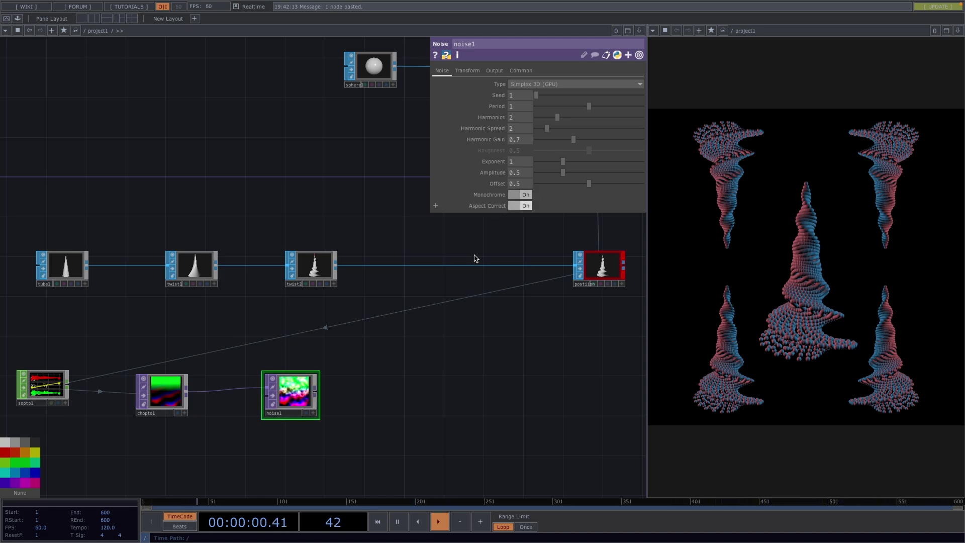
- Add a Monochrome TOP after the Noise TOP
{"action": "scroll", "coordinate": [294, 400], "scroll_direction": "up", "scroll_amount": 4}
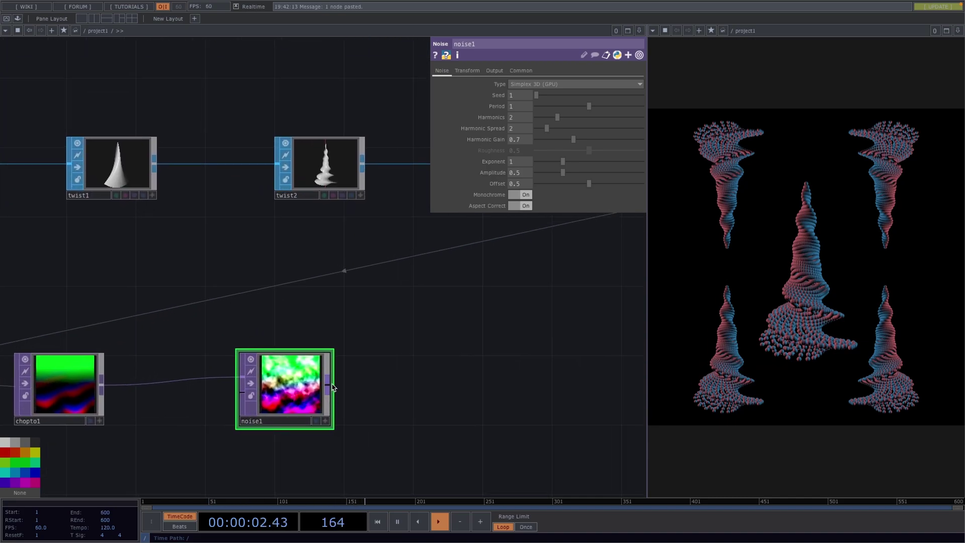
{"action": "key", "text": "Tab"}
{"action": "type", "text": "mon"}
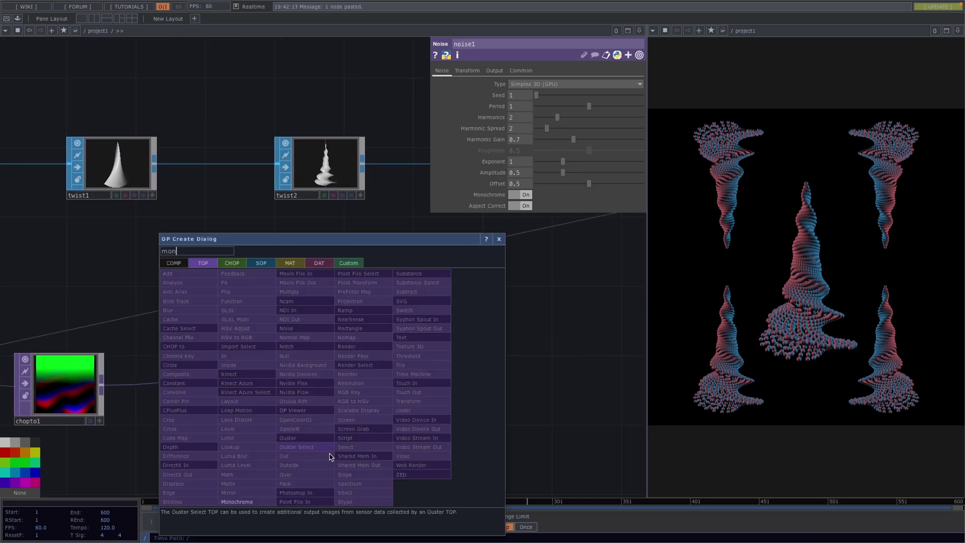
{"action": "left_click", "coordinate": [257, 501]}
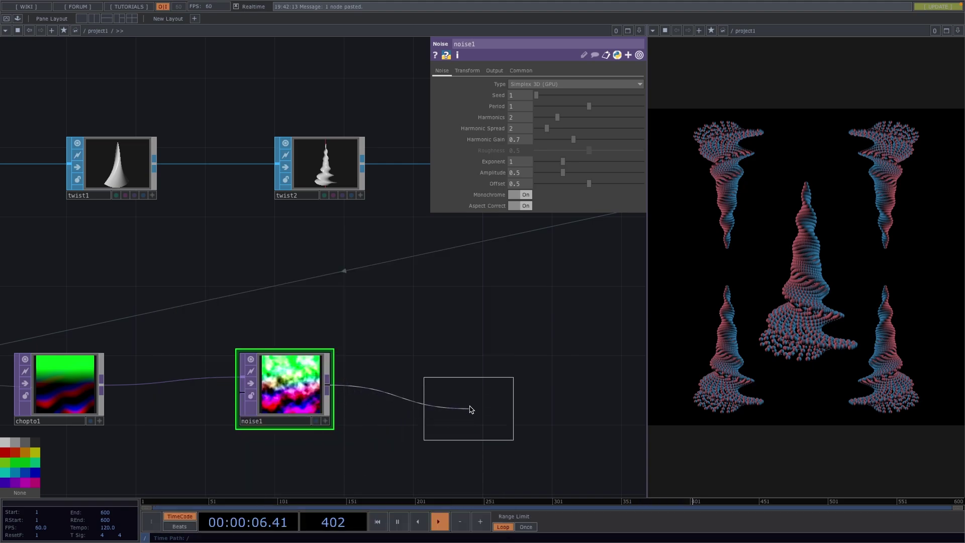
{"action": "left_click", "coordinate": [473, 390]}
- Add a Null TOP after the Monochrome TOP, placed below the position null, and color it red
{"action": "left_click_drag", "start_coordinate": [260, 454], "coordinate": [162, 447]}
{"action": "key", "text": "h"}
{"action": "key", "text": "Tab"}
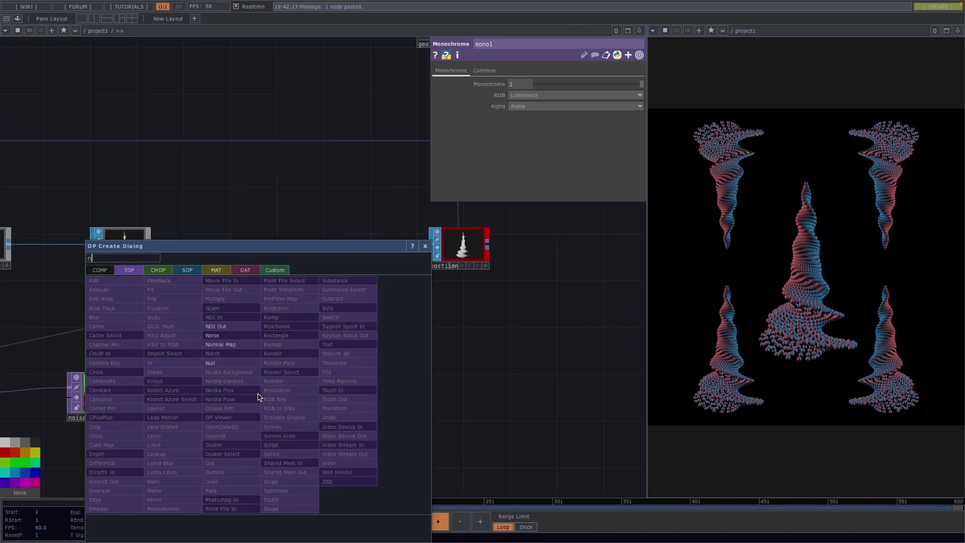
{"action": "left_click", "coordinate": [221, 363]}
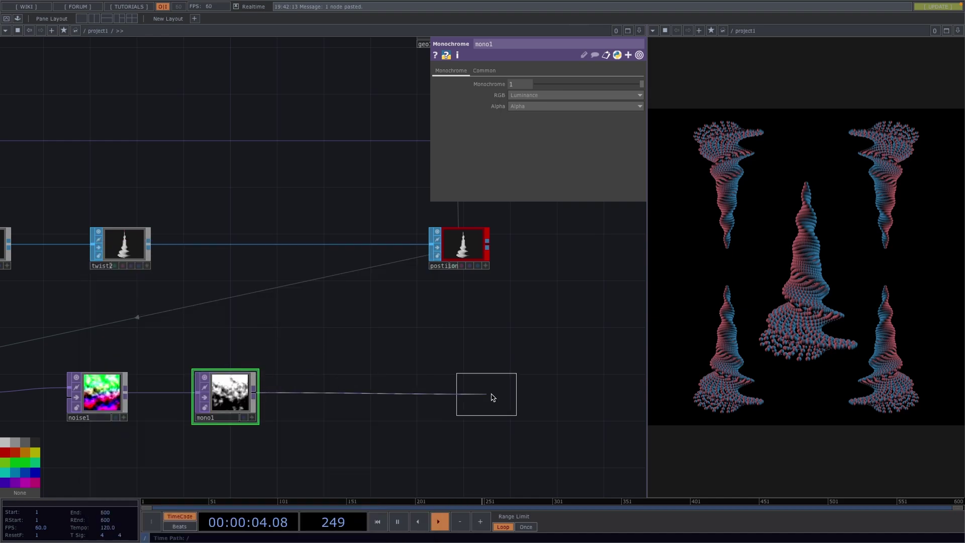
{"action": "left_click", "coordinate": [459, 389]}
{"action": "left_click", "coordinate": [6, 452]}
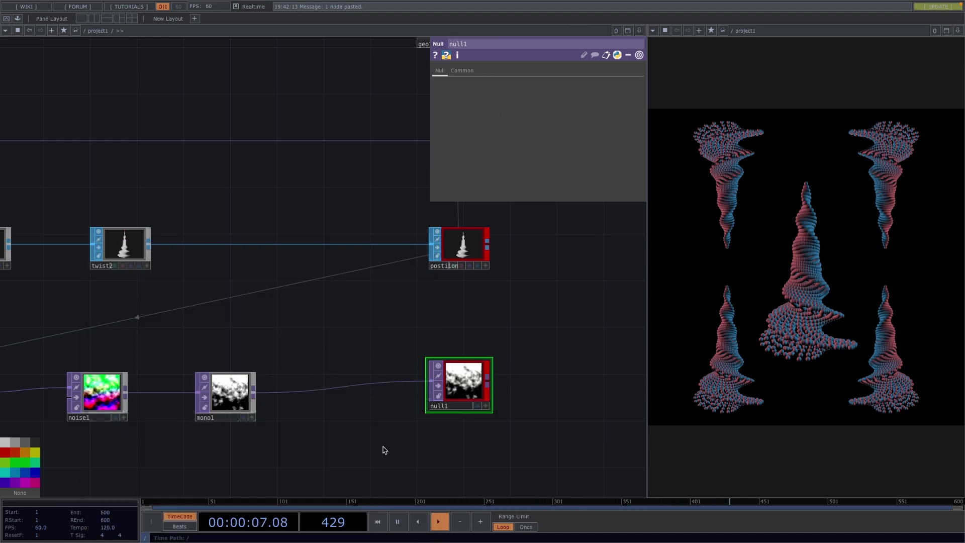
- Rename the new Null TOP as scale
{"action": "left_click", "coordinate": [453, 406]}
{"action": "left_click", "coordinate": [453, 407]}
{"action": "type", "text": "scale"}
{"action": "key", "text": "Return"}
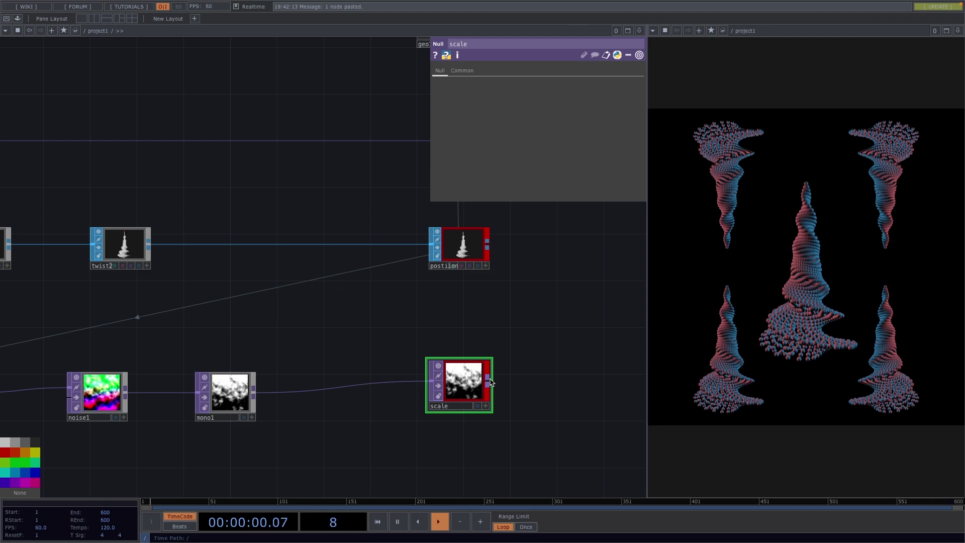
- Assign the scale null as the Scale OP in the geometry's instancing settings
{"action": "left_click_drag", "start_coordinate": [519, 377], "coordinate": [422, 382]}
{"action": "scroll", "coordinate": [422, 382], "scroll_direction": "down", "scroll_amount": 3}
{"action": "left_click", "coordinate": [386, 195]}
{"action": "left_click_drag", "start_coordinate": [348, 263], "coordinate": [280, 237]}
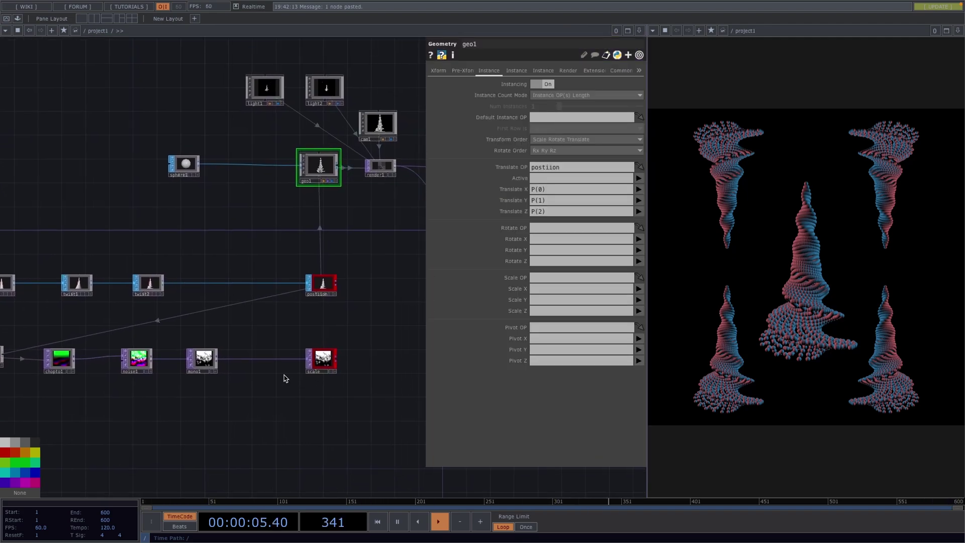
{"action": "scroll", "coordinate": [284, 377], "scroll_direction": "up", "scroll_amount": 3}
{"action": "left_click_drag", "start_coordinate": [347, 346], "coordinate": [583, 278]}
- Map the instances' Scale X, Y and Z to the r, g and b channels
{"action": "left_click", "coordinate": [638, 288]}
{"action": "left_click", "coordinate": [640, 300]}
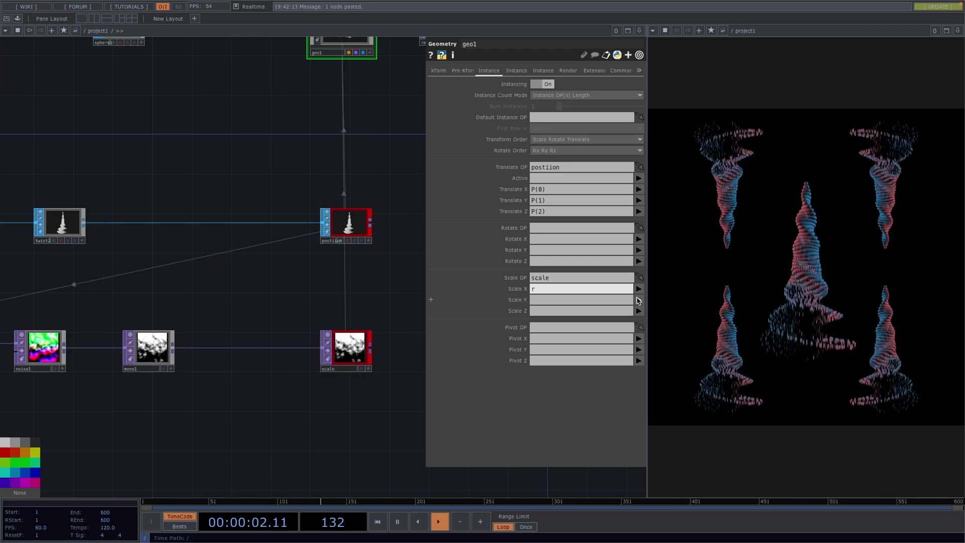
{"action": "left_click", "coordinate": [639, 300]}
{"action": "left_click", "coordinate": [639, 320]}
{"action": "left_click", "coordinate": [638, 311]}
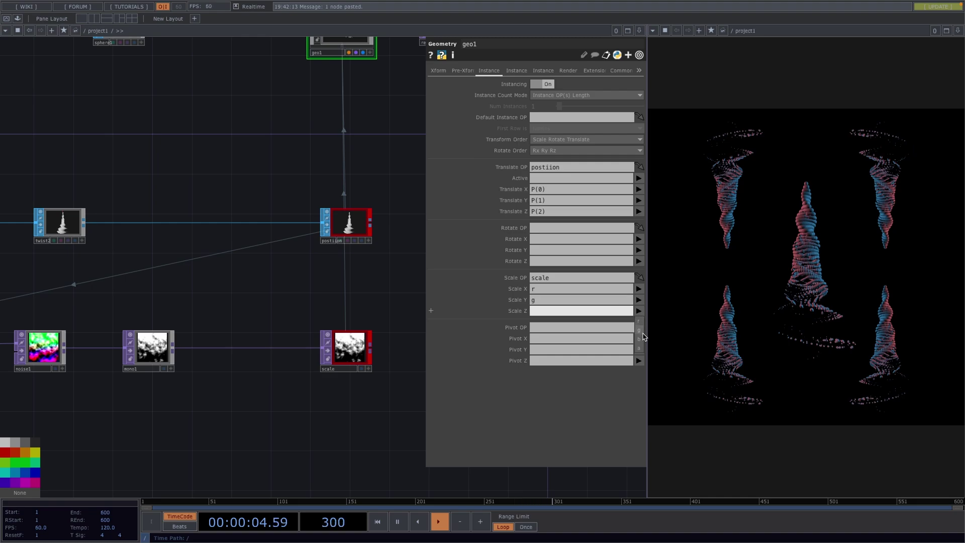
{"action": "left_click", "coordinate": [640, 339]}
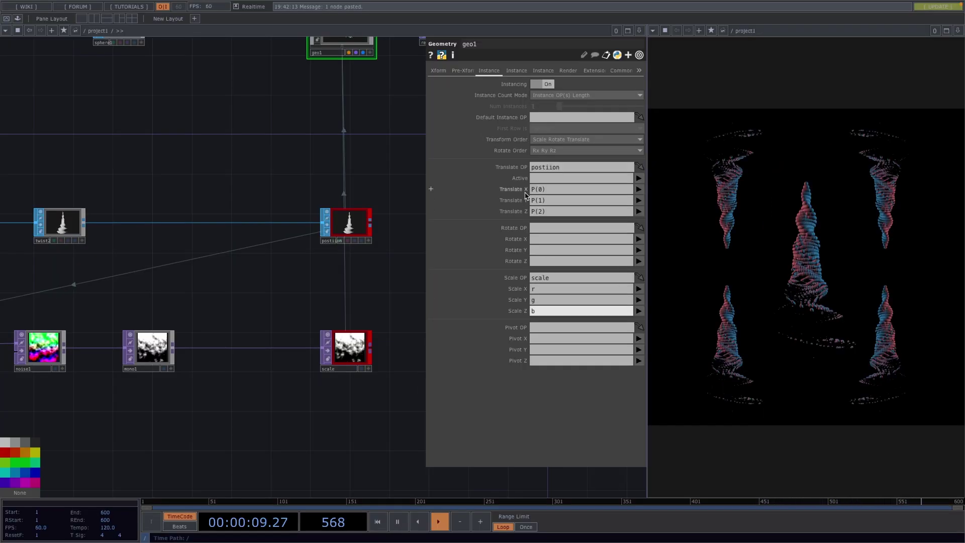
- Use the scale null as the geometry's instance Color OP and set the color mode to Add
{"action": "left_click", "coordinate": [516, 71]}
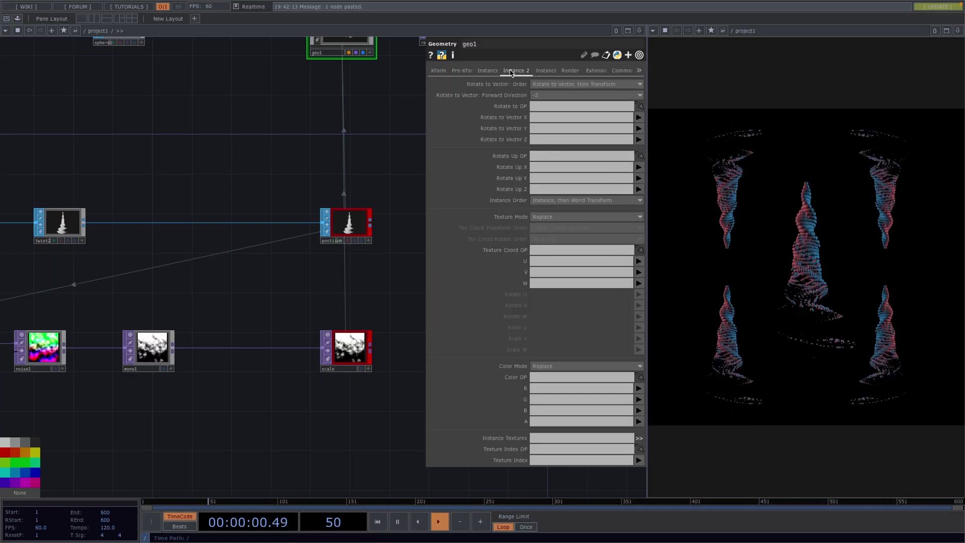
{"action": "left_click", "coordinate": [544, 366]}
{"action": "left_click", "coordinate": [538, 394]}
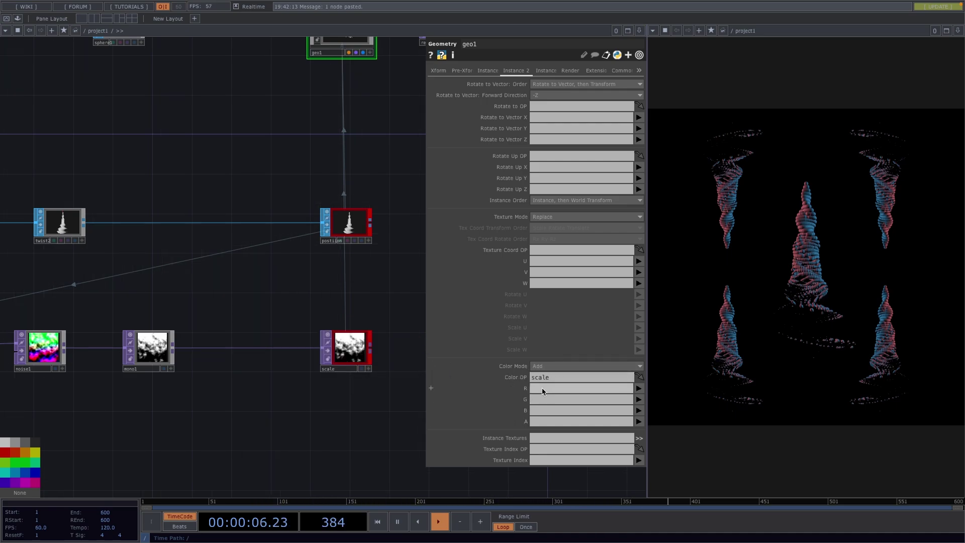
- Map the instance color's R, G and B to the r, g and b channels
{"action": "left_click", "coordinate": [639, 400]}
{"action": "left_click", "coordinate": [639, 401]}
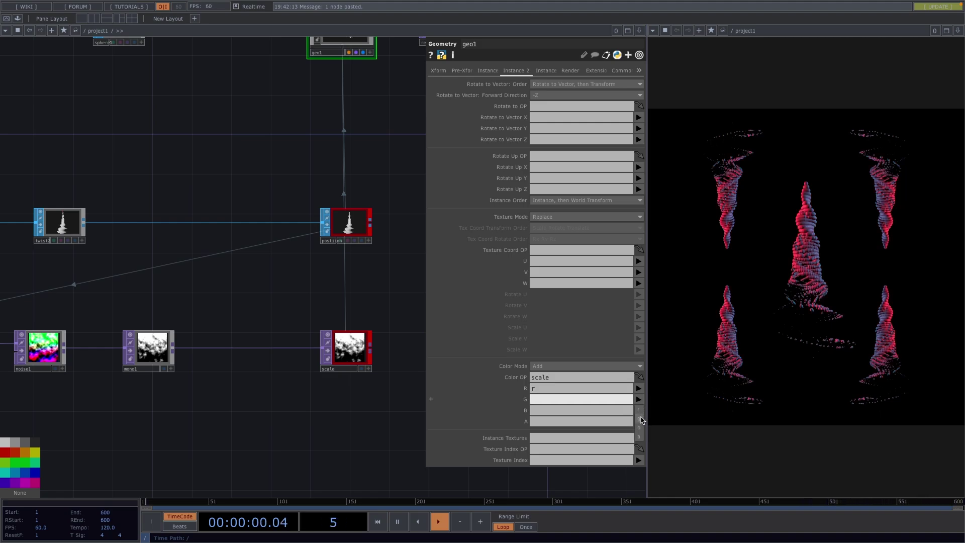
{"action": "left_click", "coordinate": [642, 420]}
{"action": "left_click", "coordinate": [639, 412]}
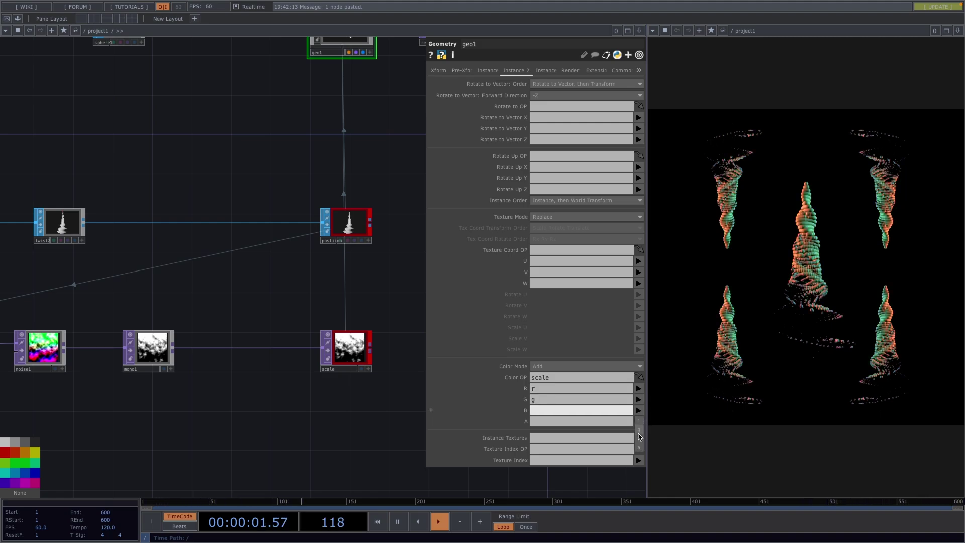
{"action": "left_click", "coordinate": [640, 439]}
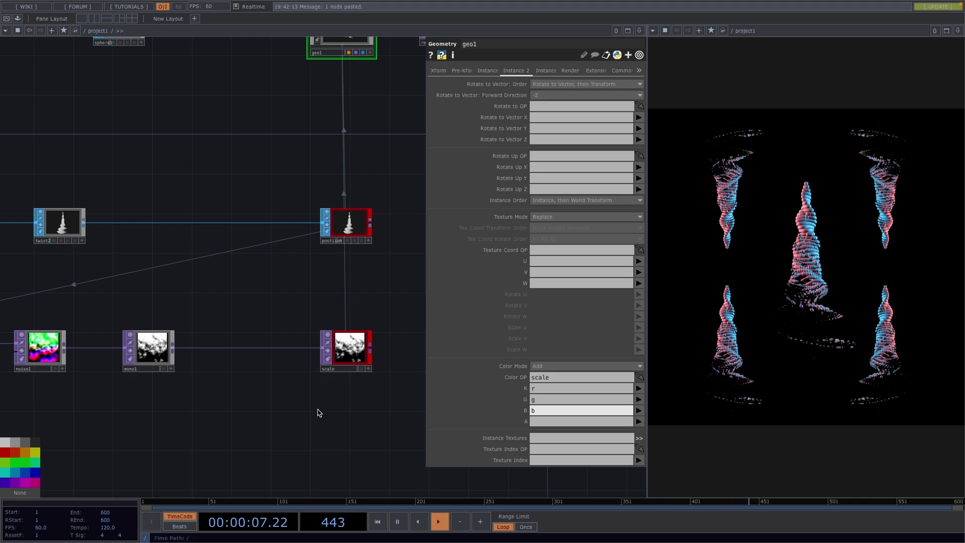
{"action": "scroll", "coordinate": [318, 409], "scroll_direction": "down", "scroll_amount": 3}
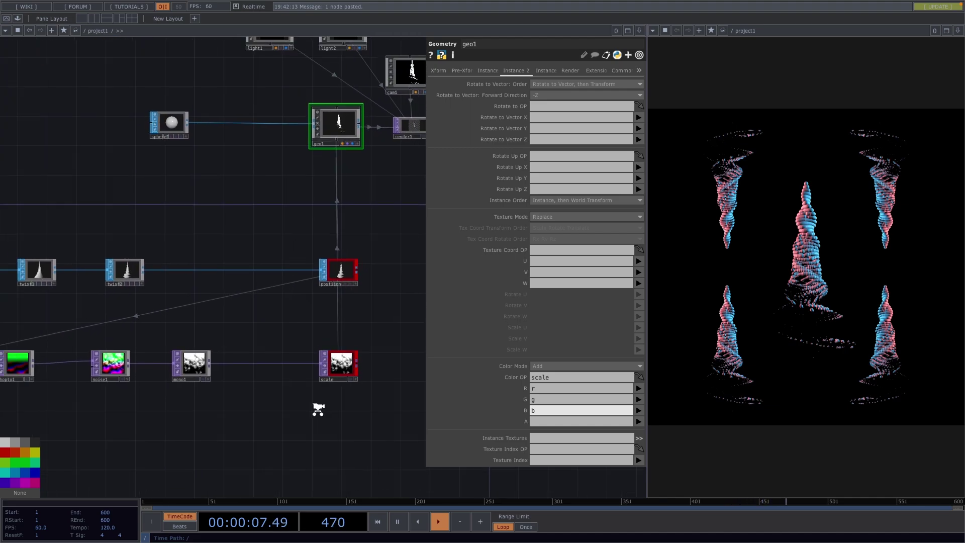
- Set the period of the Noise TOP to 0.629
{"action": "left_click", "coordinate": [128, 367]}
{"action": "left_click_drag", "start_coordinate": [536, 108], "coordinate": [628, 119]}
{"action": "left_click_drag", "start_coordinate": [558, 121], "coordinate": [533, 126]}
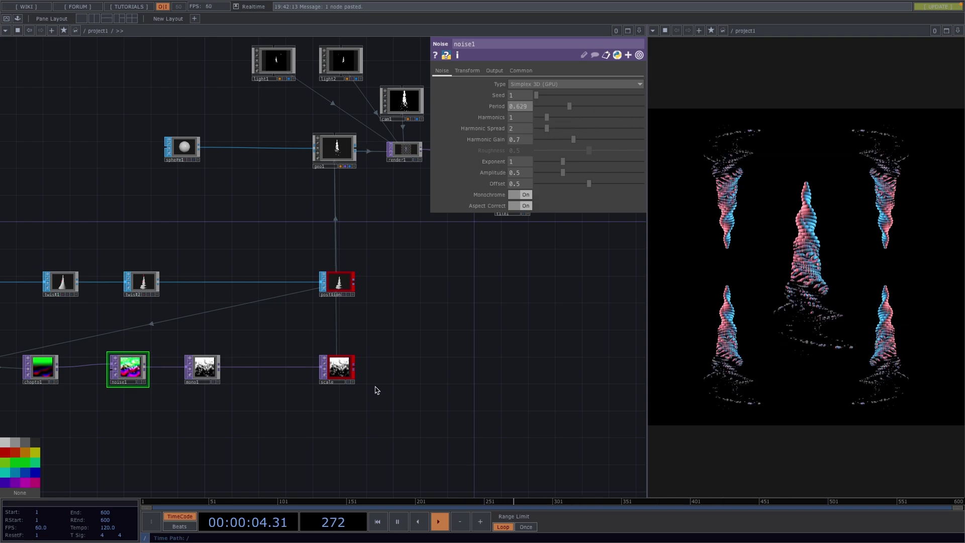
- Move the whole row from the SOP to CHOP to the scale null lower, leaving free space beneath the tube and twist row
{"action": "scroll", "coordinate": [377, 390], "scroll_direction": "down", "scroll_amount": 1}
{"action": "left_click", "coordinate": [106, 316]}
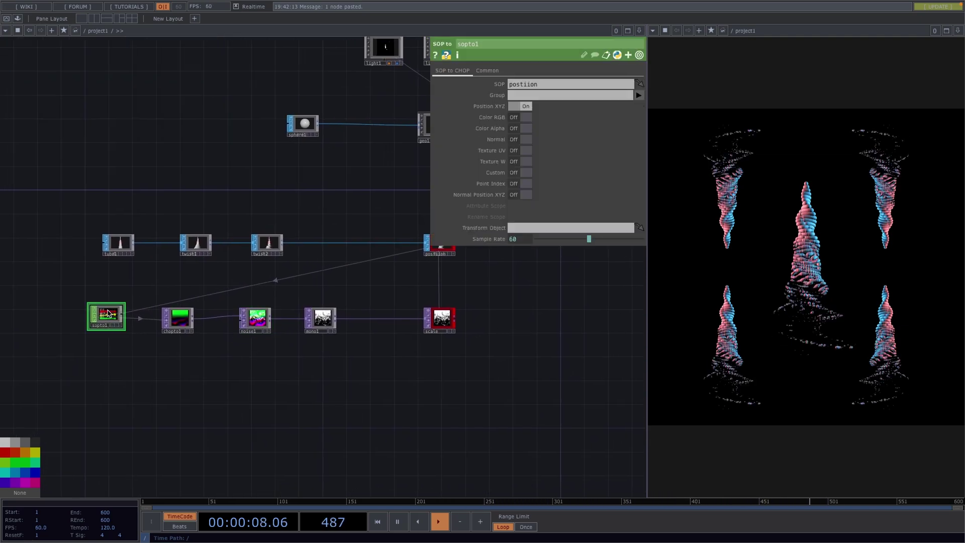
{"action": "left_click_drag", "start_coordinate": [90, 292], "coordinate": [473, 367]}
{"action": "left_click_drag", "start_coordinate": [443, 317], "coordinate": [444, 423]}
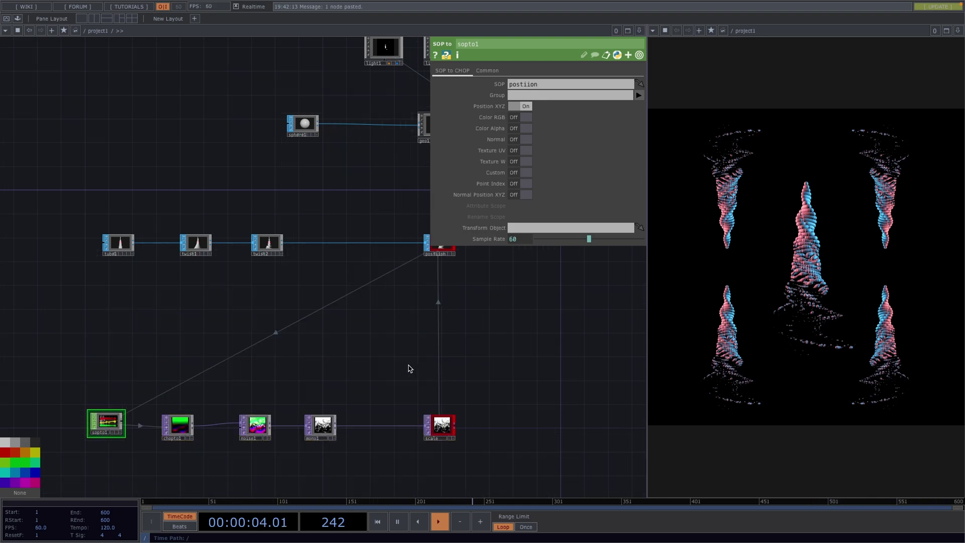
- Add an LFO CHOP beneath the Tube SOP
{"action": "key", "text": "Tab"}
{"action": "left_click", "coordinate": [310, 244]}
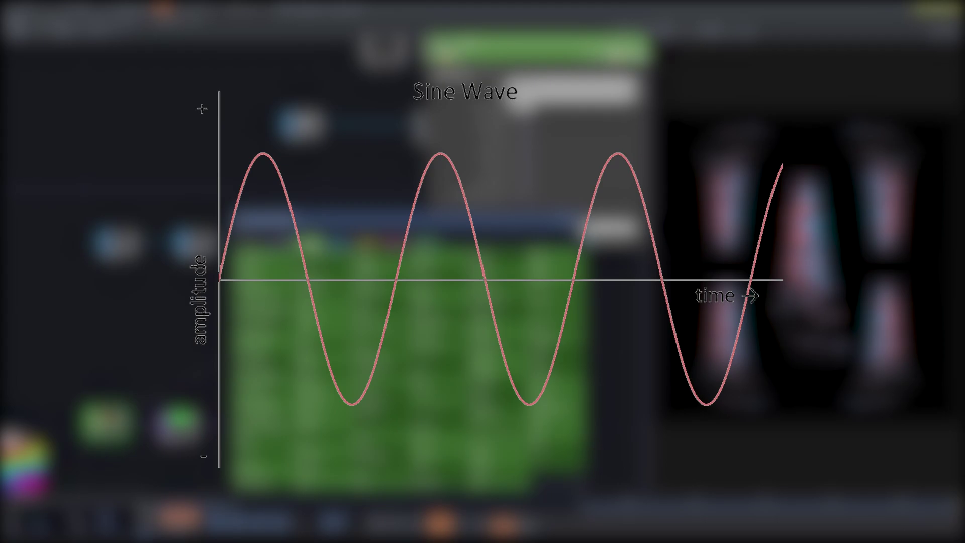
{"action": "left_click", "coordinate": [392, 474]}
{"action": "left_click", "coordinate": [120, 298]}
{"action": "scroll", "coordinate": [119, 294], "scroll_direction": "up", "scroll_amount": 4}
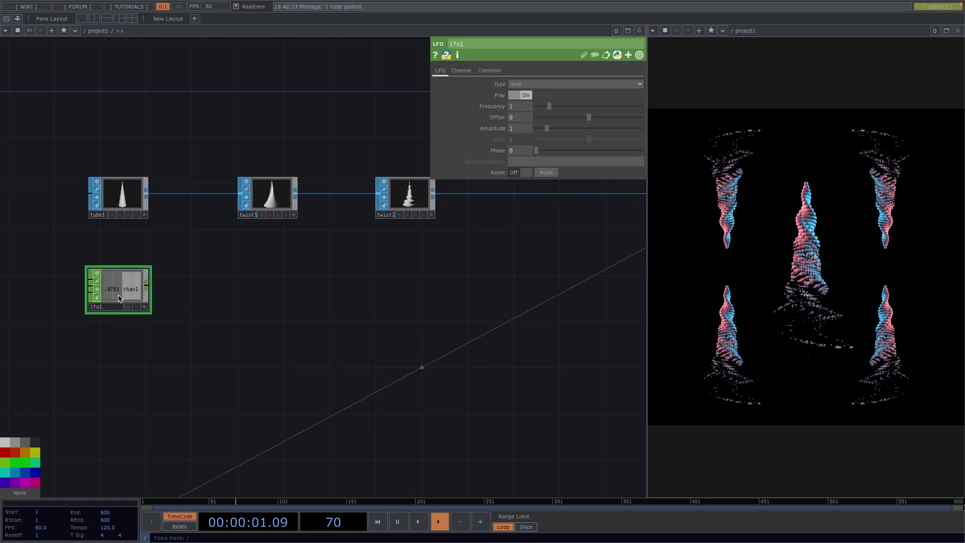
- Name the LFO's channel twist1
{"action": "left_click", "coordinate": [461, 70]}
{"action": "left_click", "coordinate": [525, 84]}
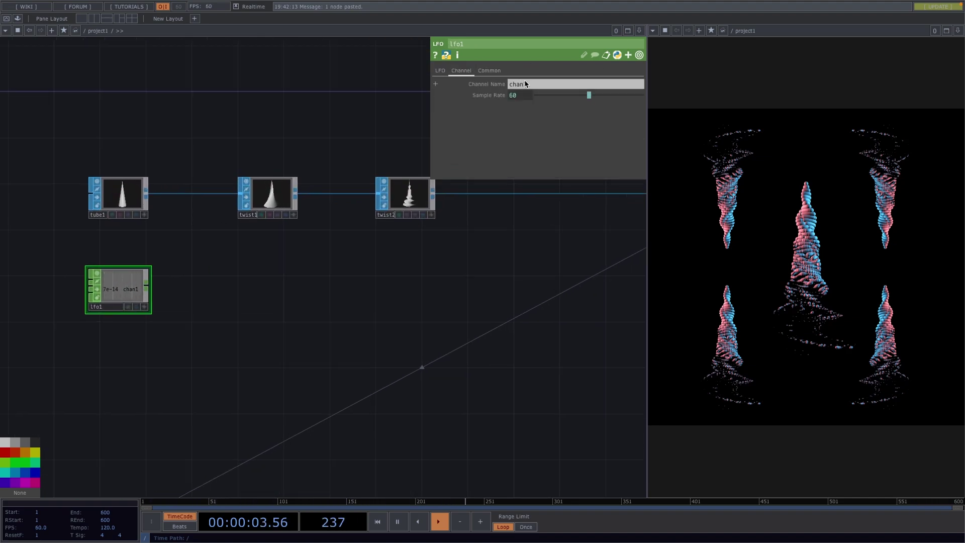
{"action": "type", "text": "twist1"}
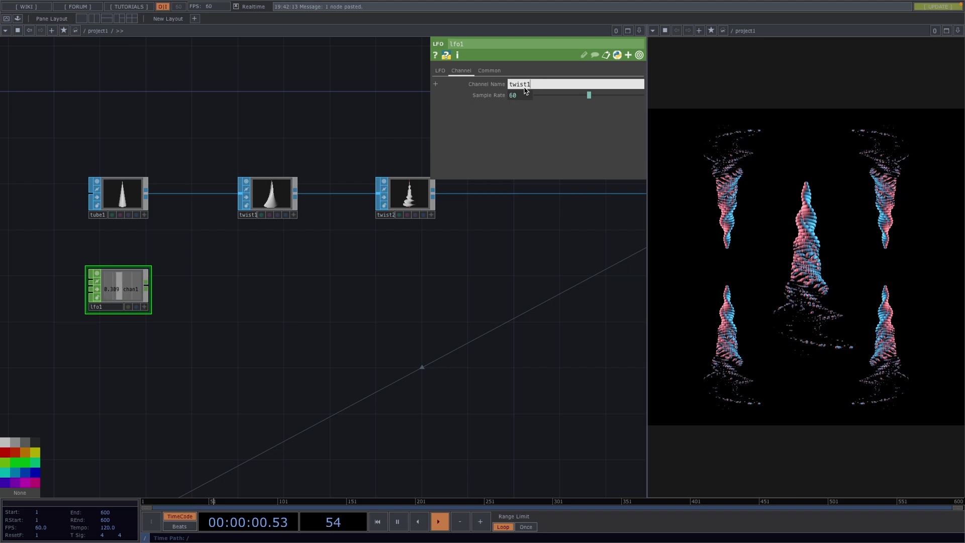
{"action": "key", "text": "Return"}
- Add a Math CHOP after the LFO and a Null CHOP after the Math
{"action": "key", "text": "Tab"}
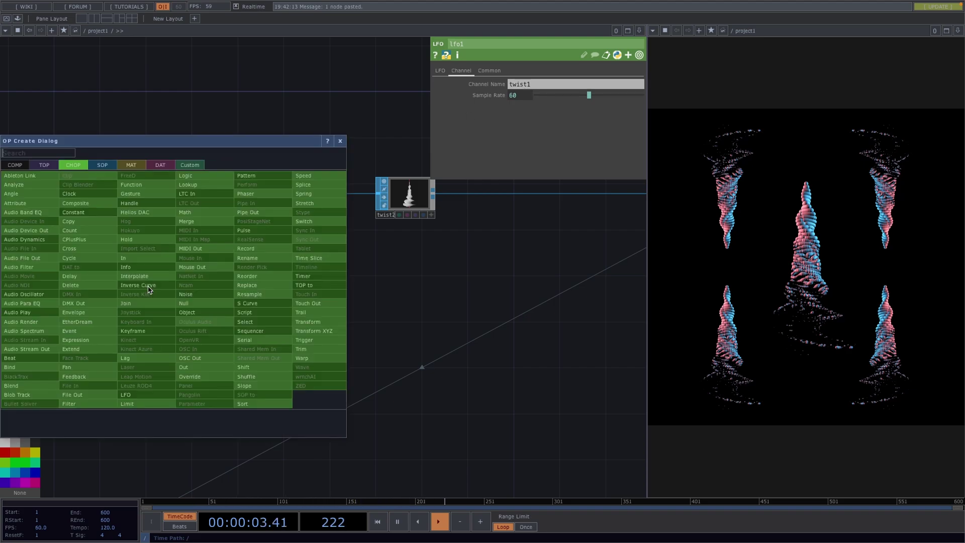
{"action": "left_click", "coordinate": [194, 212]}
{"action": "left_click", "coordinate": [246, 289]}
{"action": "right_click", "coordinate": [273, 285]}
{"action": "left_click", "coordinate": [299, 302]}
{"action": "left_click", "coordinate": [405, 297]}
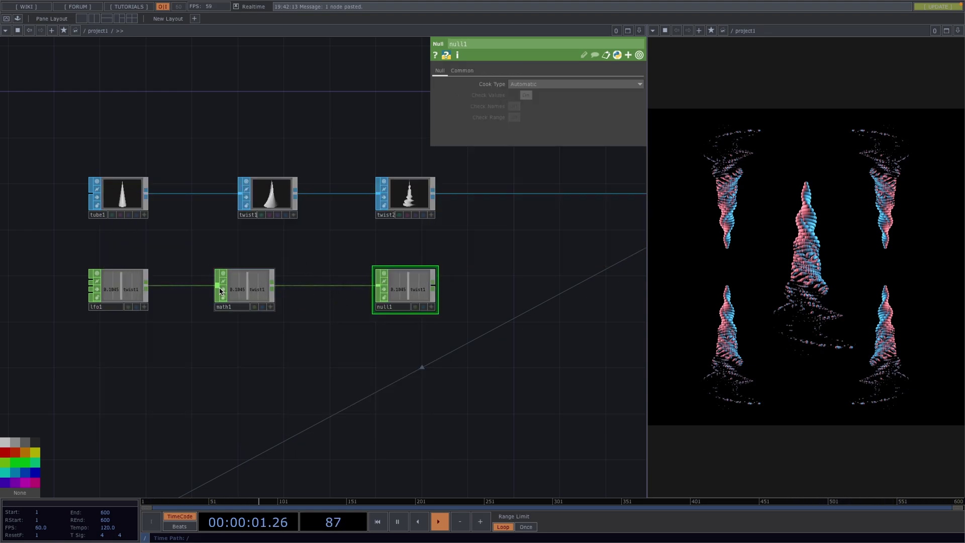
- Set the LFO's frequency to 0.1
{"action": "left_click", "coordinate": [108, 298]}
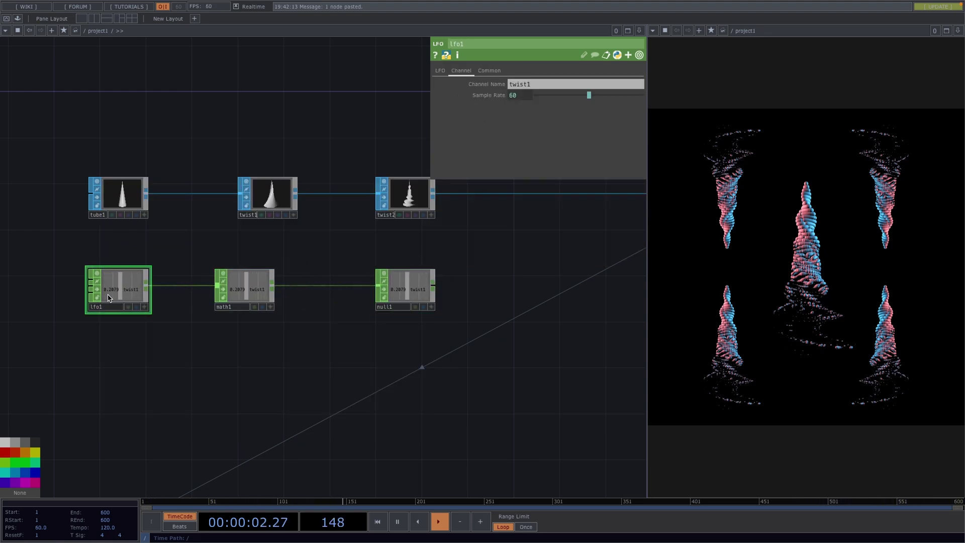
{"action": "left_click", "coordinate": [440, 71]}
{"action": "left_click", "coordinate": [523, 106]}
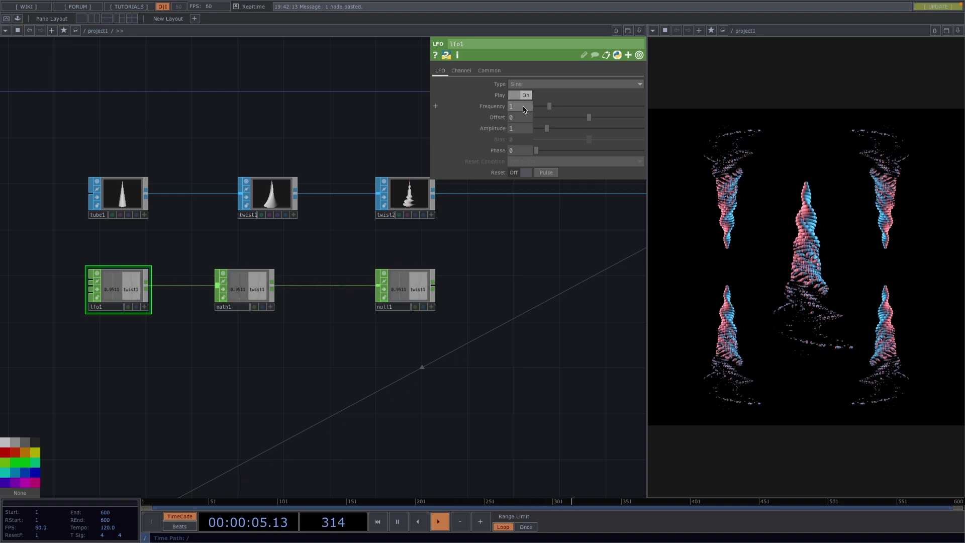
{"action": "type", "text": "0.1"}
{"action": "key", "text": "Return"}
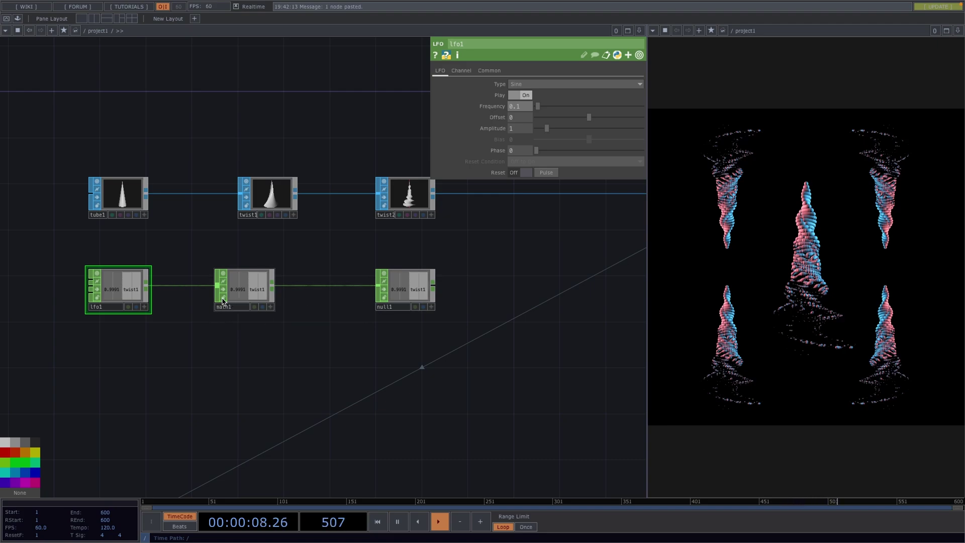
- Remap the Math CHOP from the range -1 to 1 to the range 50 to 300
{"action": "left_click", "coordinate": [248, 288]}
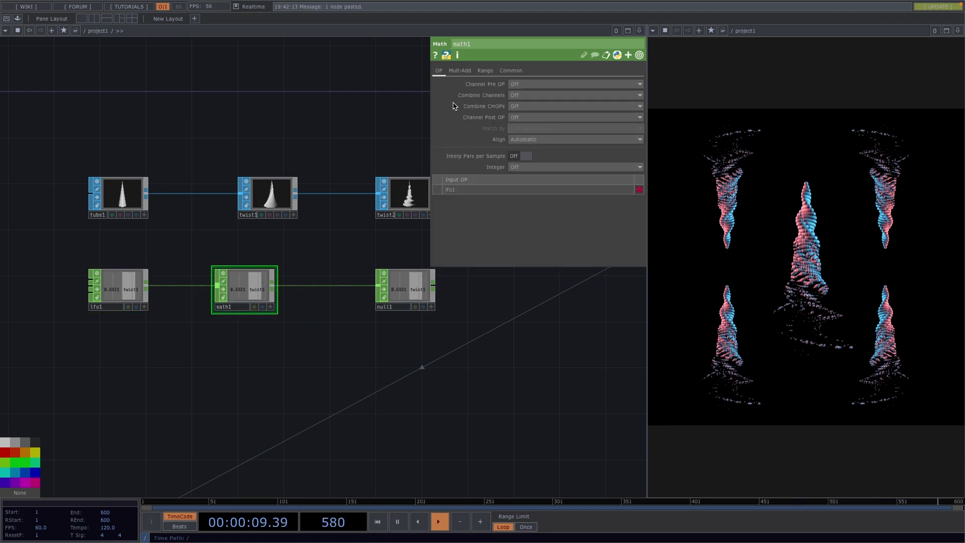
{"action": "left_click", "coordinate": [485, 71]}
{"action": "left_click", "coordinate": [549, 87]}
{"action": "type", "text": "-1"}
{"action": "key", "text": "Return"}
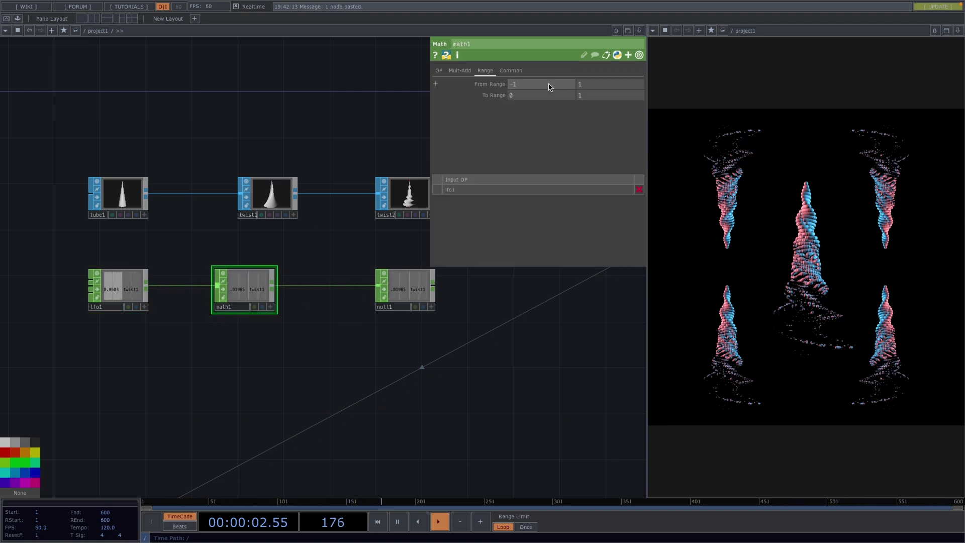
{"action": "left_click", "coordinate": [546, 98]}
{"action": "type", "text": "50"}
{"action": "key", "text": "Tab"}
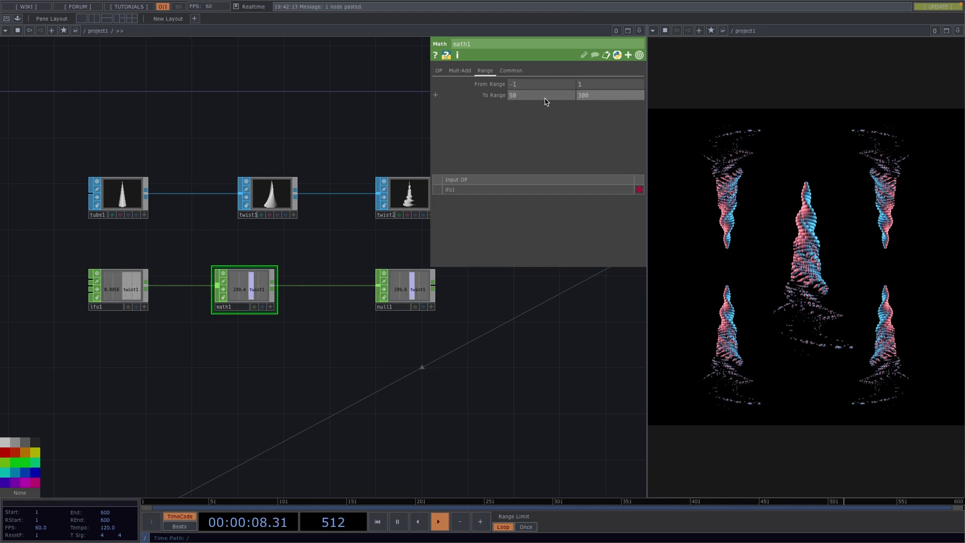
- Shift the LFO, Math and Null CHOPs together so the null sits beneath the first Twist SOP
{"action": "left_click", "coordinate": [403, 294]}
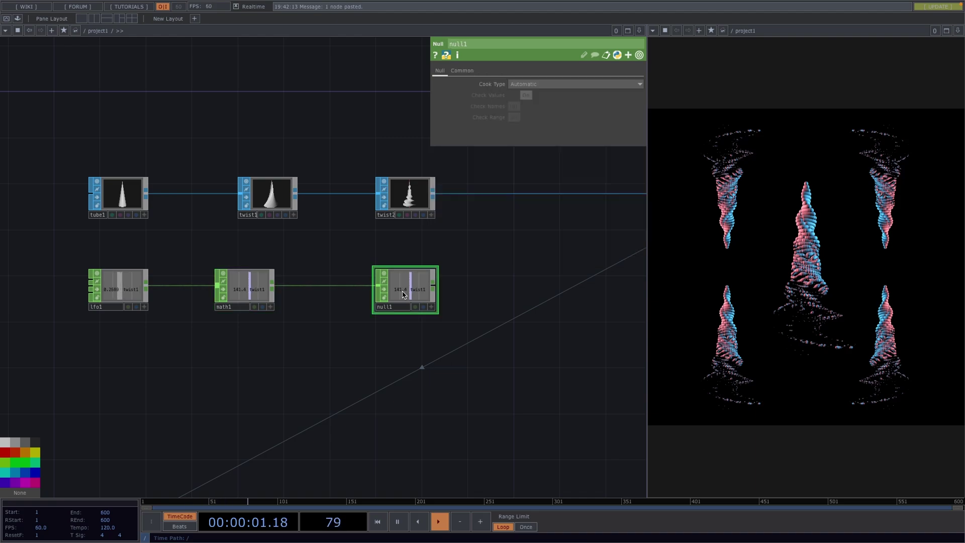
{"action": "scroll", "coordinate": [113, 259], "scroll_direction": "down", "scroll_amount": 1}
{"action": "left_click_drag", "start_coordinate": [111, 258], "coordinate": [396, 323]}
{"action": "left_click_drag", "start_coordinate": [380, 285], "coordinate": [261, 286]}
- Export the null's twist1 channel to the Strength of the first Twist SOP
{"action": "left_click", "coordinate": [279, 206]}
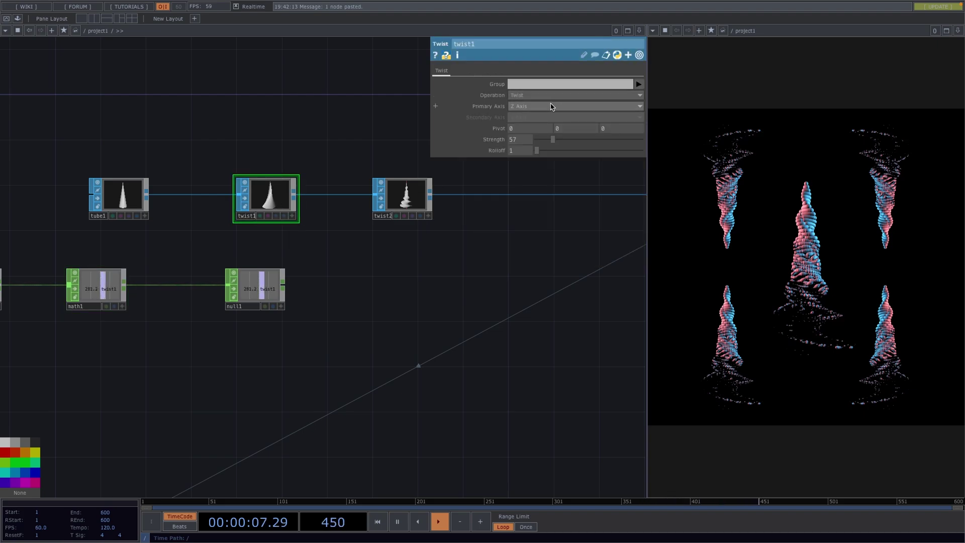
{"action": "left_click", "coordinate": [280, 306]}
{"action": "left_click_drag", "start_coordinate": [472, 144], "coordinate": [520, 141]}
{"action": "left_click", "coordinate": [522, 138]}
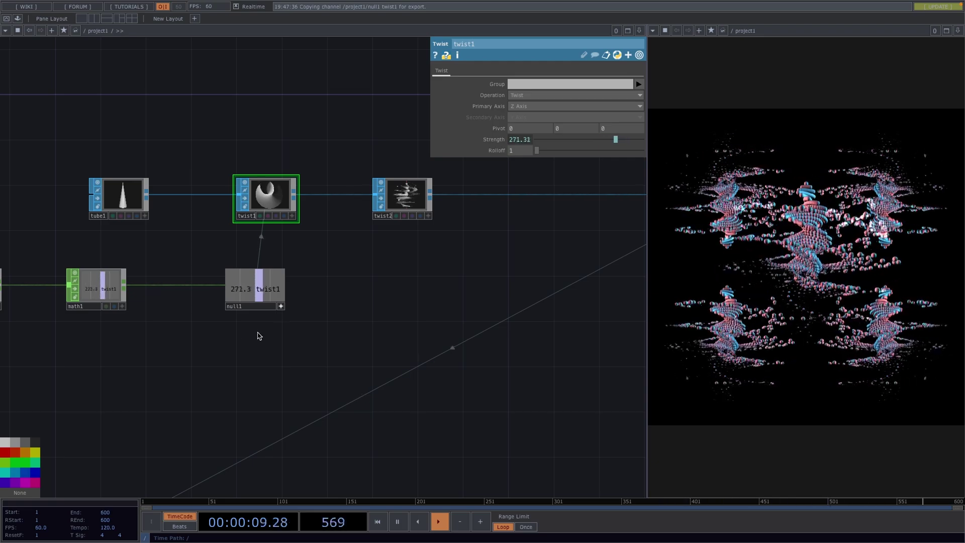
- Duplicate the LFO, Math and Null chain and place the copy in a row below the original
{"action": "left_click_drag", "start_coordinate": [338, 260], "coordinate": [442, 266]}
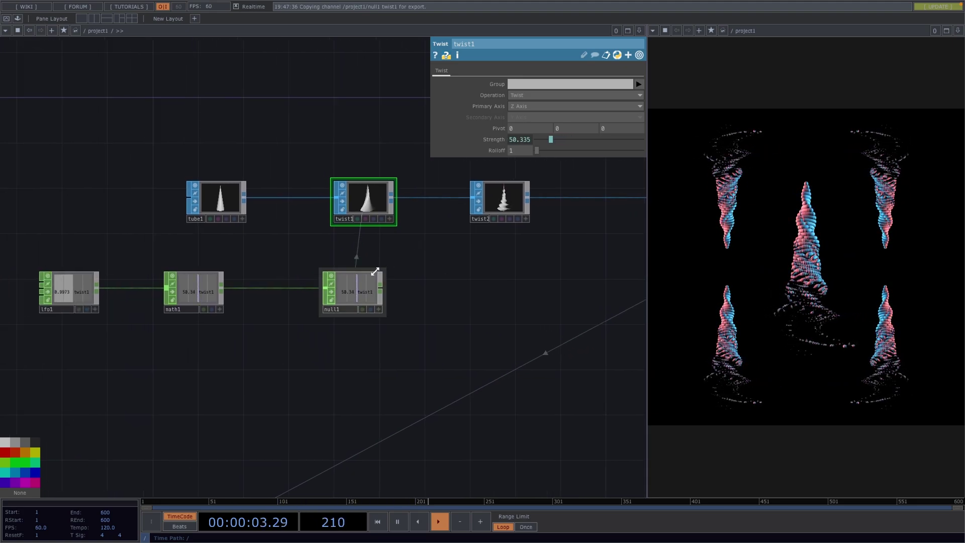
{"action": "left_click", "coordinate": [218, 200]}
{"action": "left_click", "coordinate": [89, 290]}
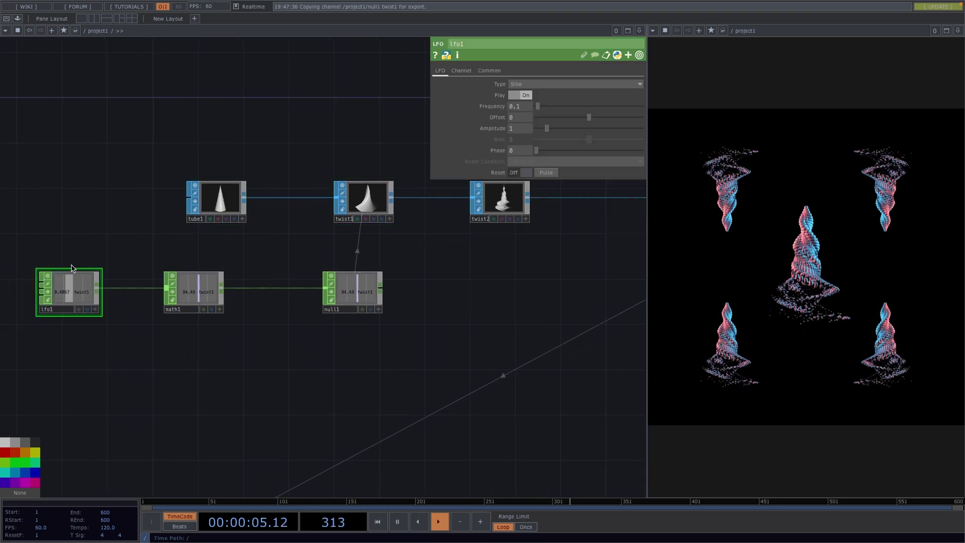
{"action": "right_click_drag", "start_coordinate": [65, 262], "coordinate": [351, 332]}
{"action": "key", "text": "ctrl+v"}
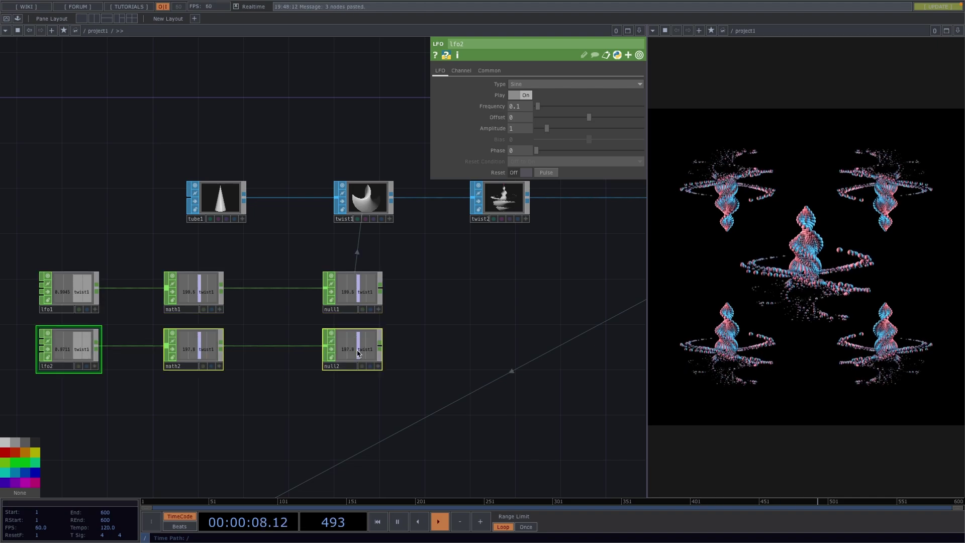
{"action": "left_click_drag", "start_coordinate": [358, 354], "coordinate": [358, 398]}
- Export the duplicated null's channel to the Strength of the second Twist SOP
{"action": "left_click", "coordinate": [510, 202]}
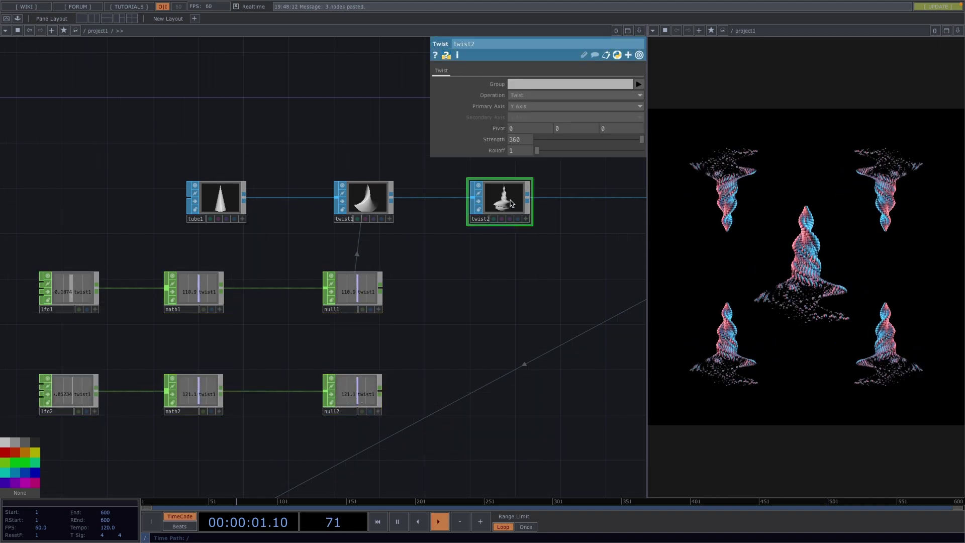
{"action": "left_click_drag", "start_coordinate": [440, 297], "coordinate": [434, 258]}
{"action": "left_click", "coordinate": [371, 373]}
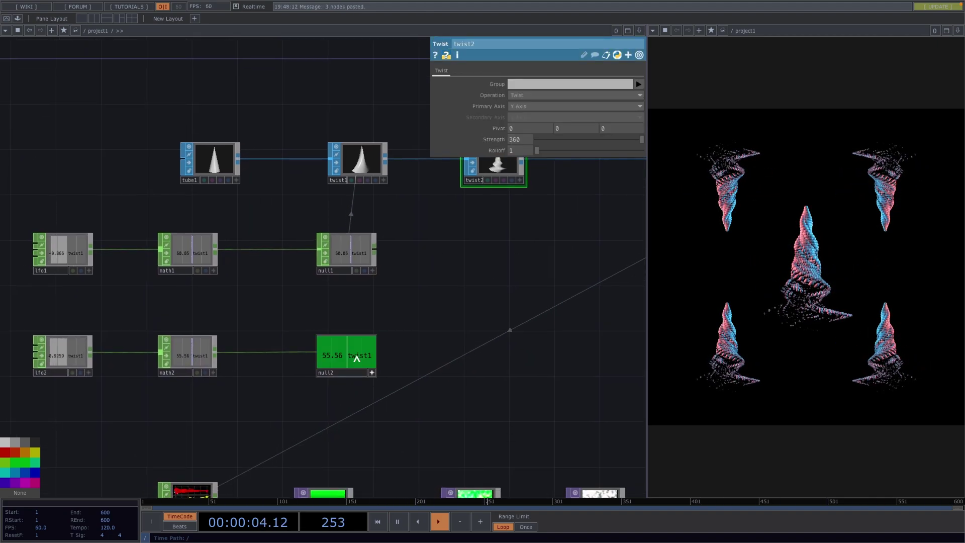
{"action": "left_click_drag", "start_coordinate": [357, 358], "coordinate": [520, 140]}
{"action": "left_click", "coordinate": [525, 143]}
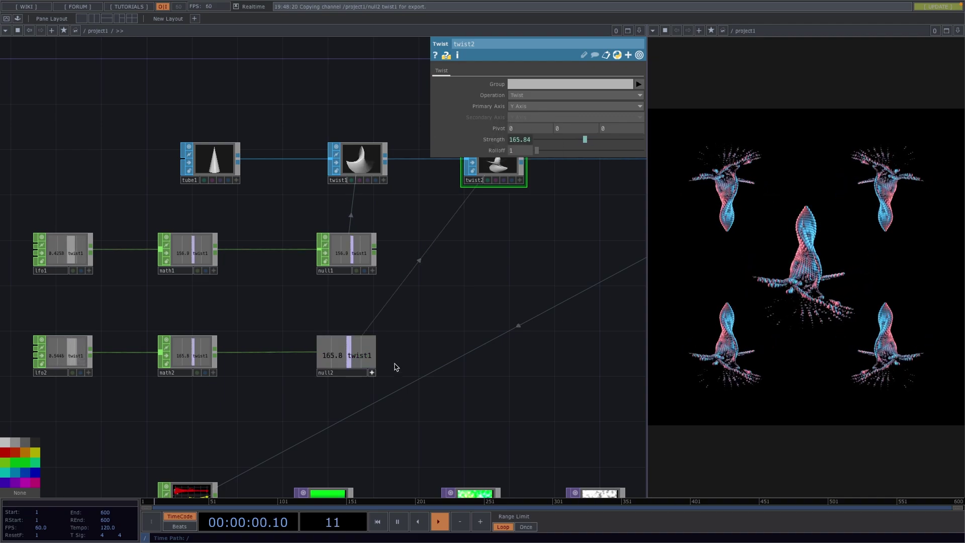
{"action": "left_click", "coordinate": [372, 373]}
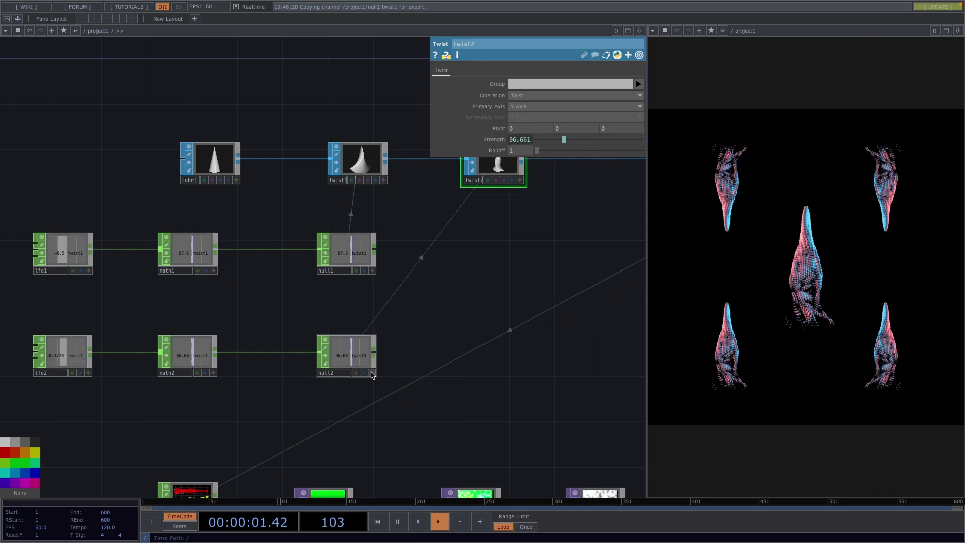
- Pulse the reset of the duplicated LFO to put it out of phase with the first one
{"action": "left_click", "coordinate": [55, 358]}
{"action": "left_click", "coordinate": [544, 172]}
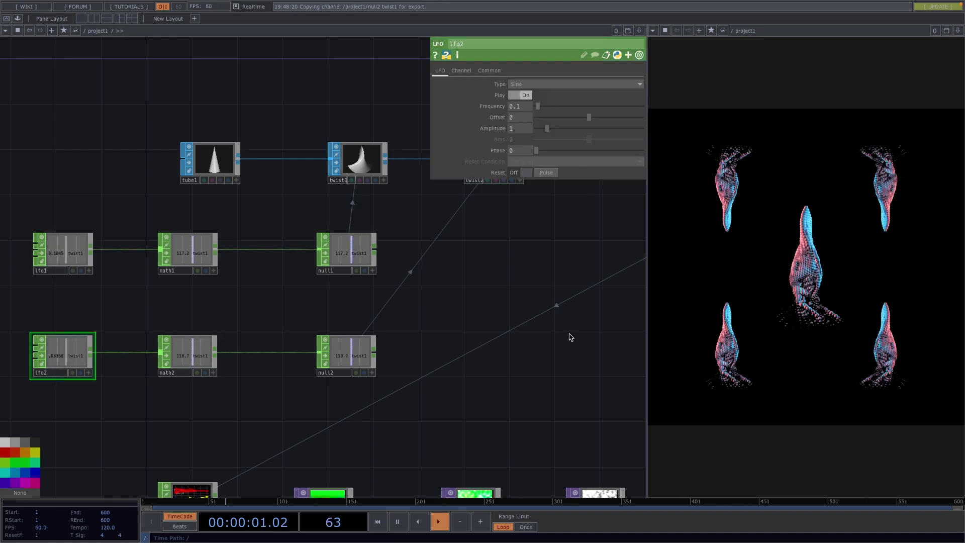
{"action": "scroll", "coordinate": [569, 334], "scroll_direction": "down", "scroll_amount": 3}
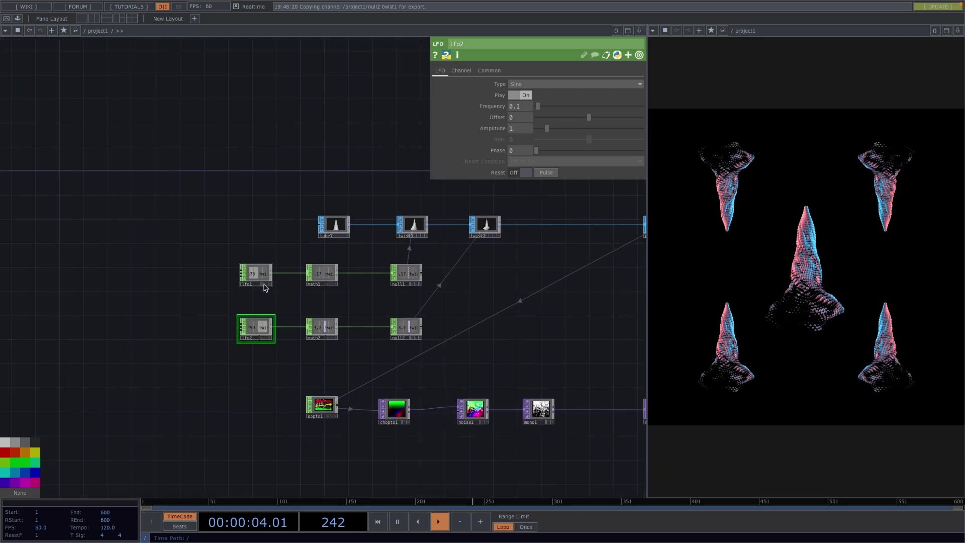
- Raise the Noise TOP's period to 2
{"action": "scroll", "coordinate": [274, 375], "scroll_direction": "up", "scroll_amount": 3}
{"action": "left_click_drag", "start_coordinate": [317, 360], "coordinate": [122, 306]}
{"action": "left_click", "coordinate": [396, 386]}
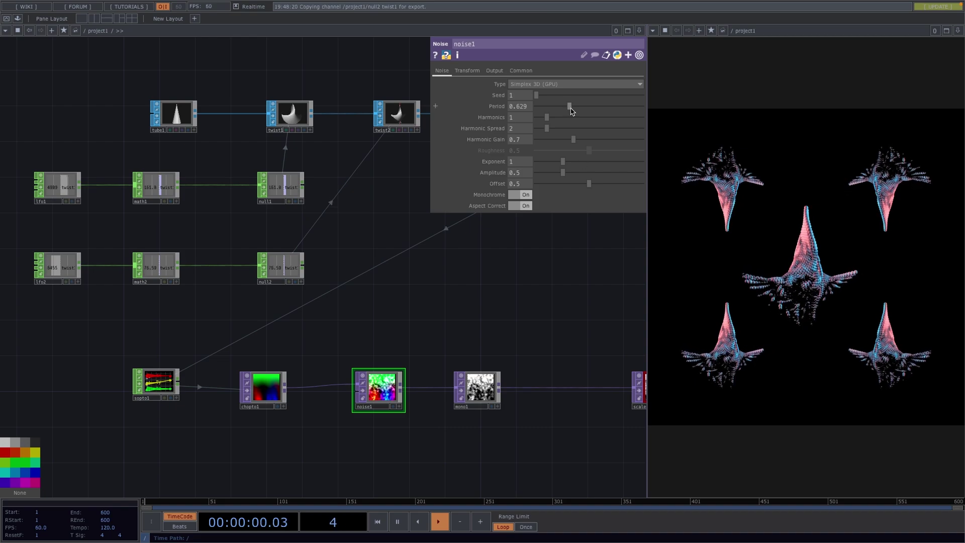
{"action": "left_click_drag", "start_coordinate": [571, 107], "coordinate": [646, 113]}
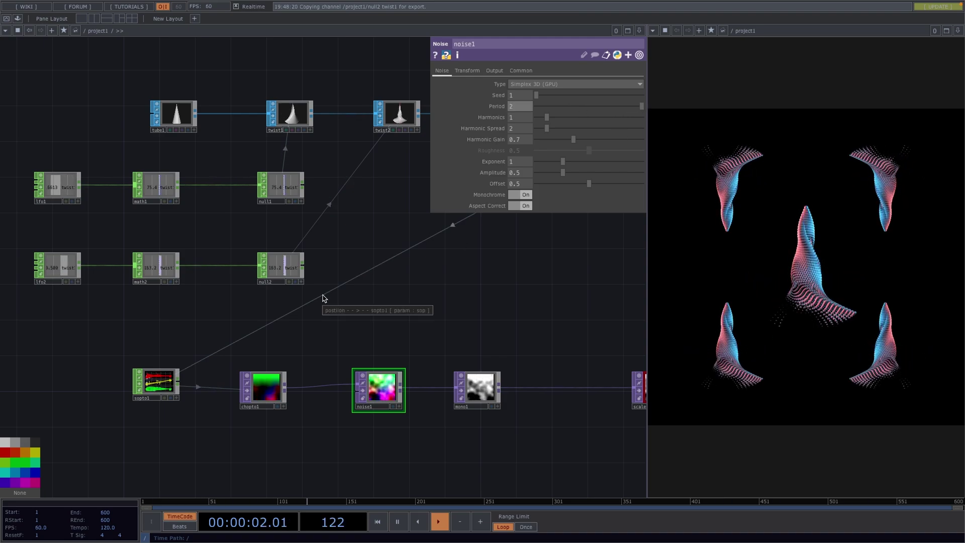
- Duplicate the first Math CHOP with a new Null CHOP after it, and set the copy's To Range minimum to 0.2
{"action": "left_click", "coordinate": [160, 191]}
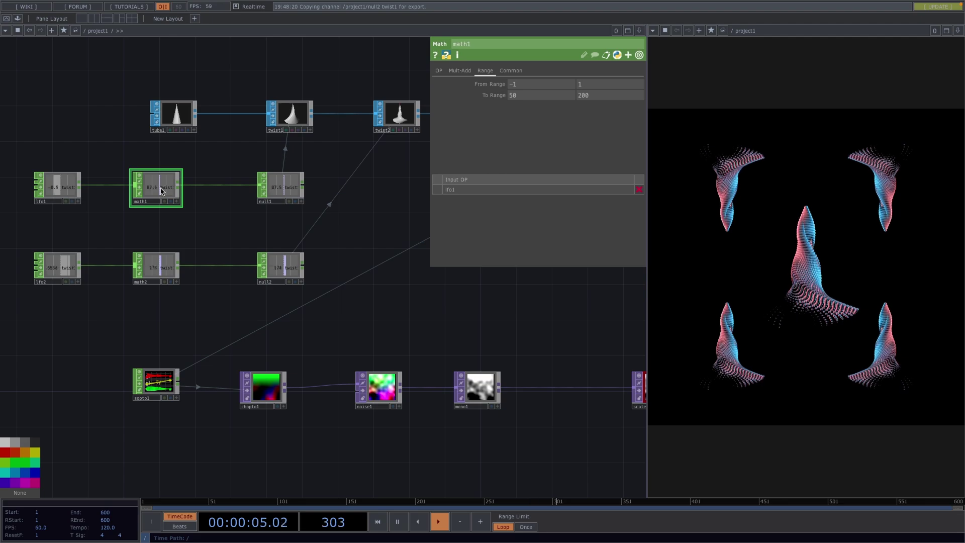
{"action": "key", "text": "ctrl+v"}
{"action": "left_click", "coordinate": [163, 334]}
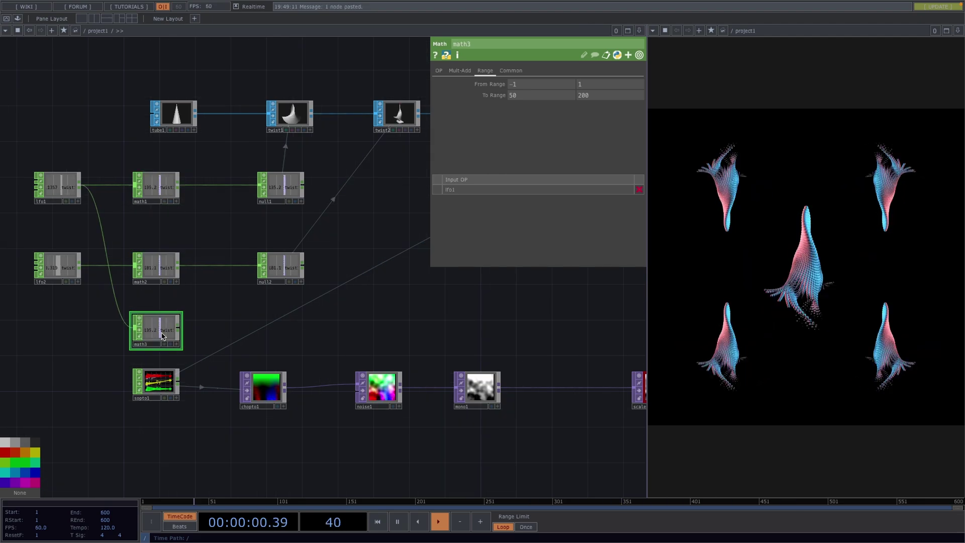
{"action": "right_click", "coordinate": [180, 333]}
{"action": "left_click", "coordinate": [189, 338]}
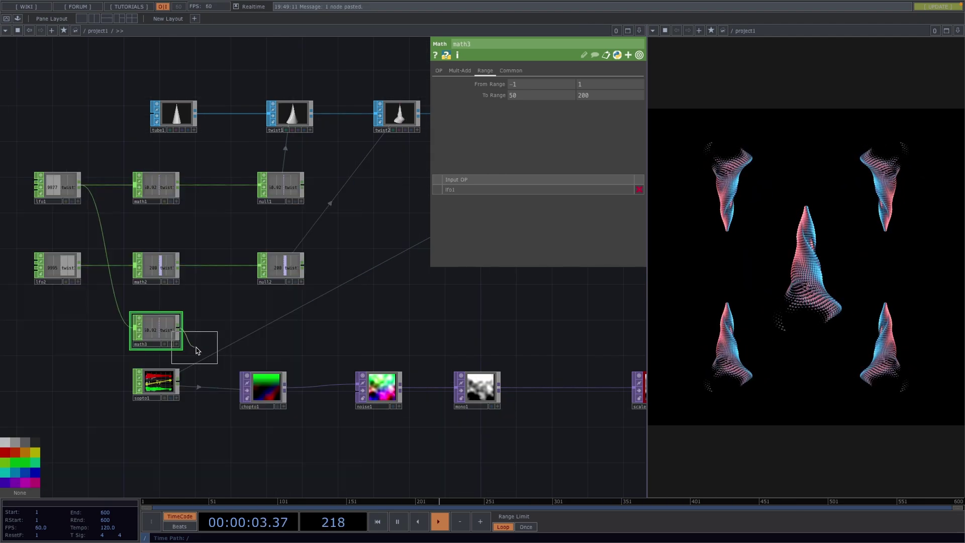
{"action": "left_click", "coordinate": [380, 333]}
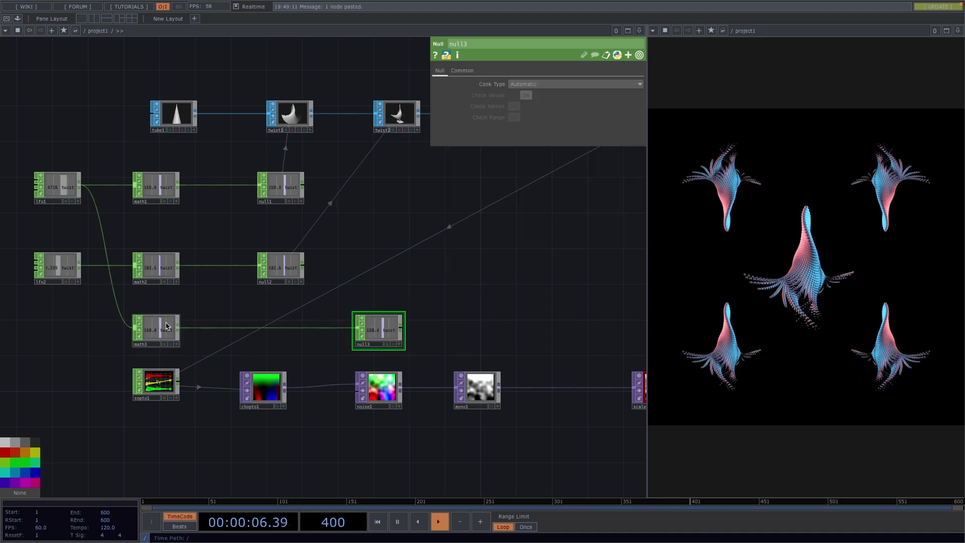
{"action": "type", "text": "0.2"}
{"action": "key", "text": "Tab"}
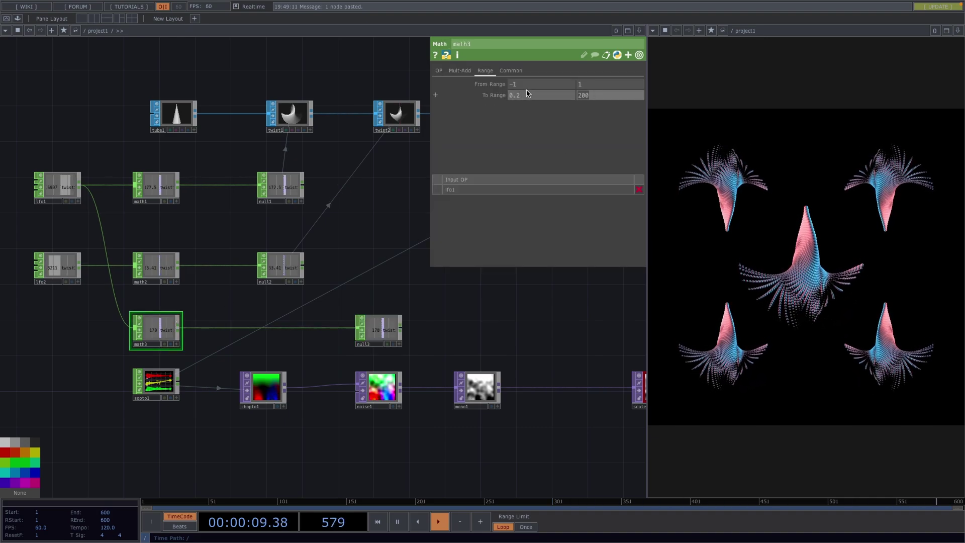
- Export the new null's channel to the Period of the Noise TOP
{"action": "left_click", "coordinate": [389, 333]}
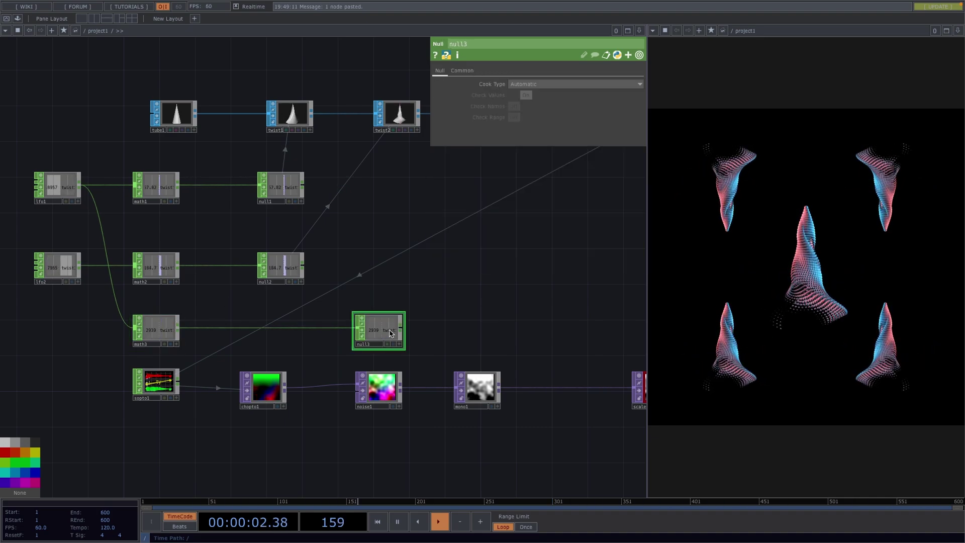
{"action": "key", "text": "a"}
{"action": "left_click_drag", "start_coordinate": [389, 333], "coordinate": [525, 104]}
{"action": "left_click", "coordinate": [525, 102]}
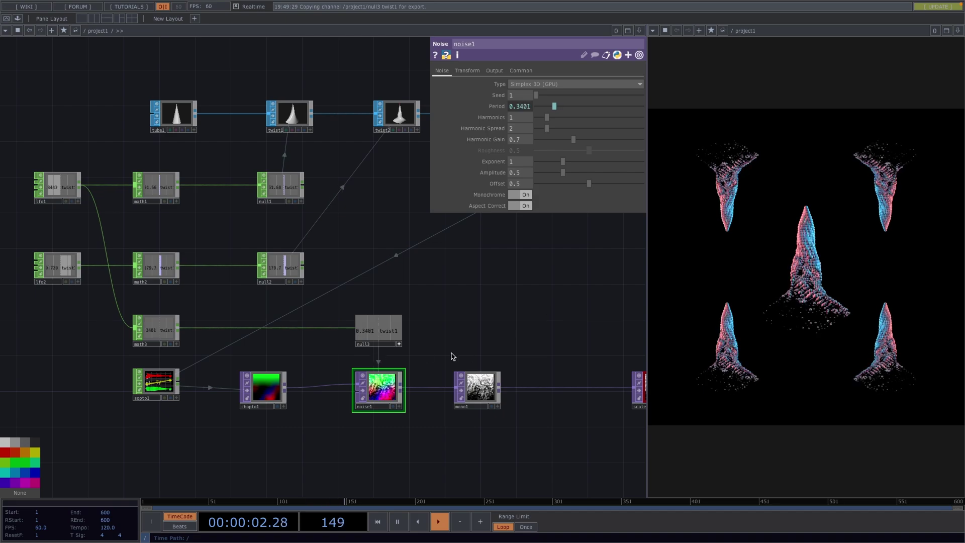
{"action": "scroll", "coordinate": [545, 327], "scroll_direction": "down", "scroll_amount": 4}
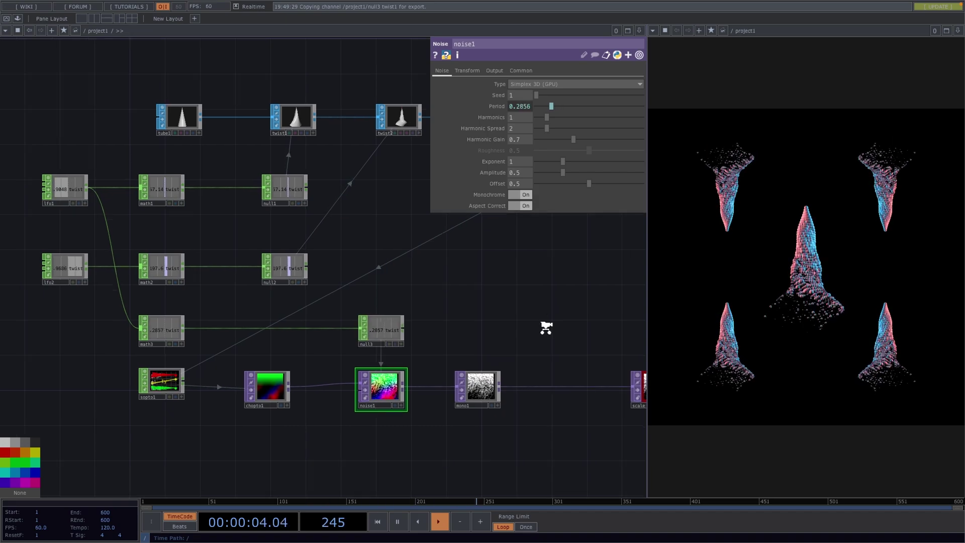
{"action": "left_click_drag", "start_coordinate": [485, 326], "coordinate": [284, 367]}
{"action": "scroll", "coordinate": [361, 356], "scroll_direction": "down", "scroll_amount": 4}
{"action": "left_click_drag", "start_coordinate": [444, 364], "coordinate": [335, 377]}
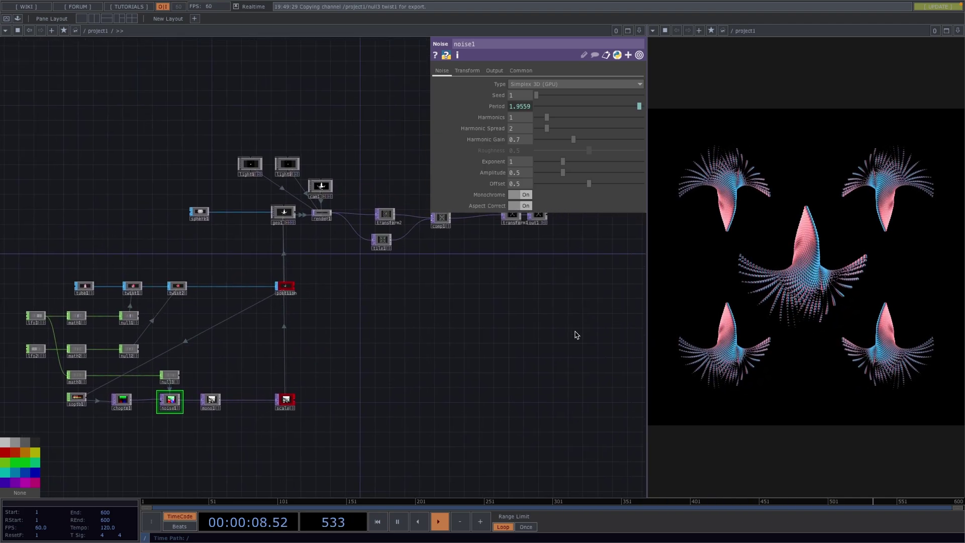